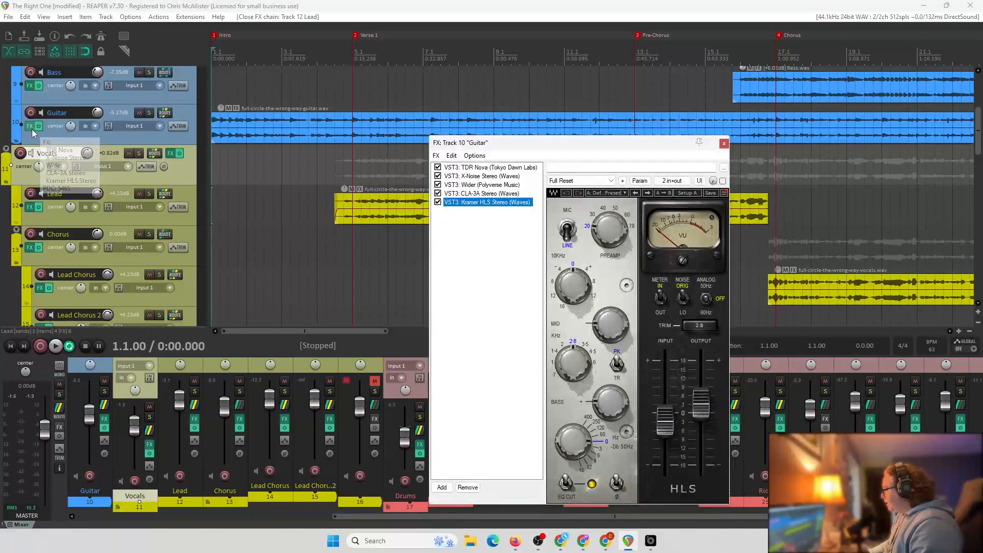
- Review the TDR Nova and X-Noise settings in the Guitar track's effects chain and solo the track
{"action": "left_click", "coordinate": [519, 169]}
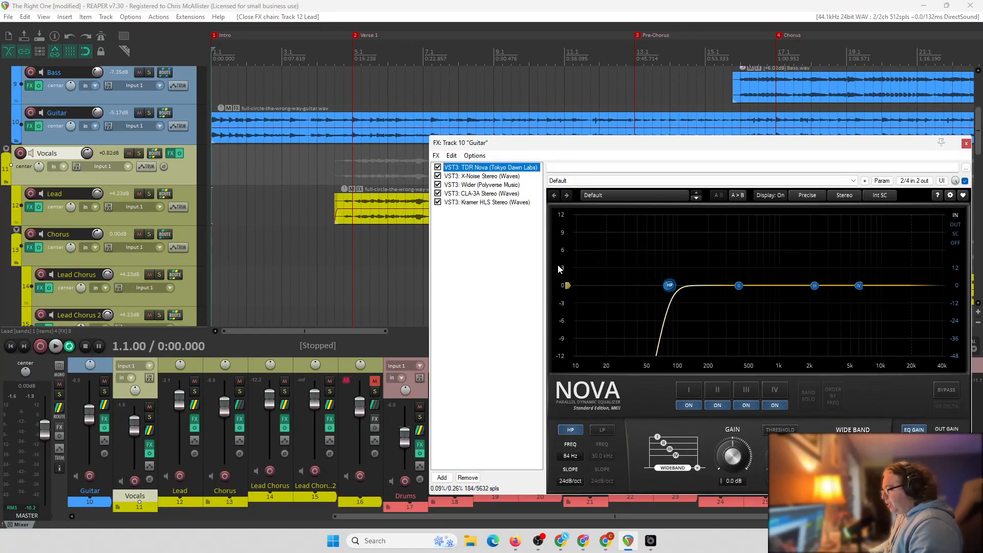
{"action": "left_click", "coordinate": [487, 176]}
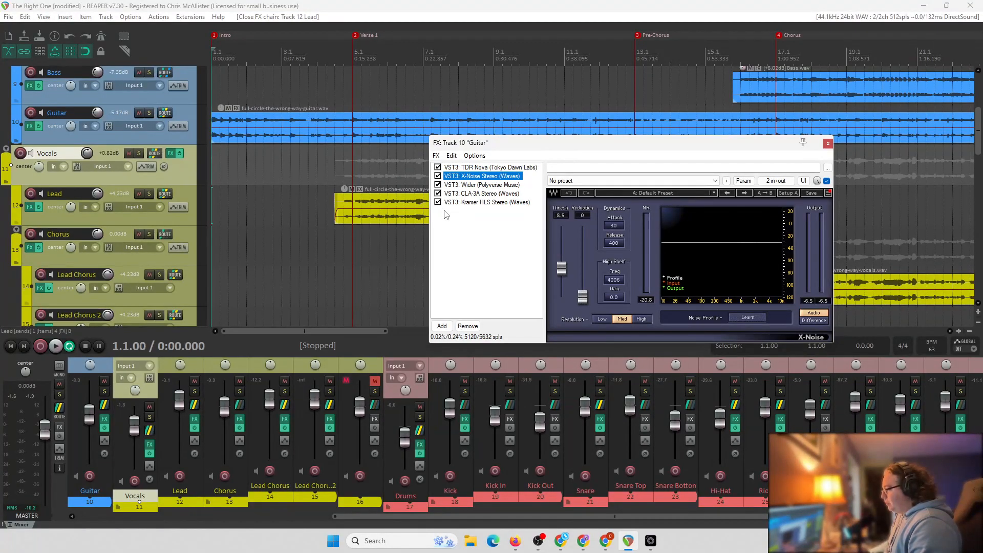
{"action": "left_click_drag", "start_coordinate": [523, 143], "coordinate": [492, 189]}
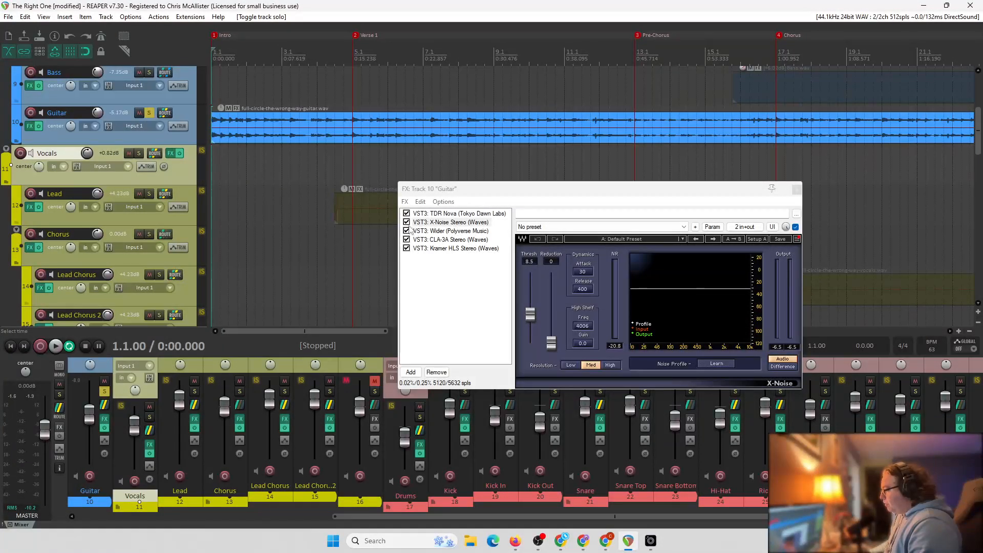
- Compare the soloed guitar with X-Noise bypassed and enabled, playing from measure 13 each time
{"action": "left_click", "coordinate": [406, 222]}
{"action": "left_click", "coordinate": [653, 57]}
{"action": "key", "text": "space"}
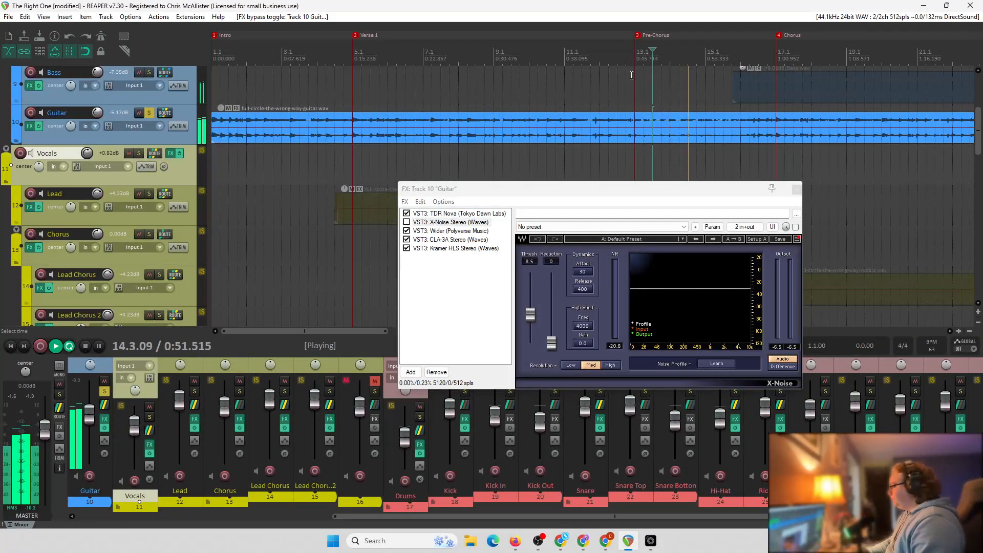
{"action": "key", "text": "space"}
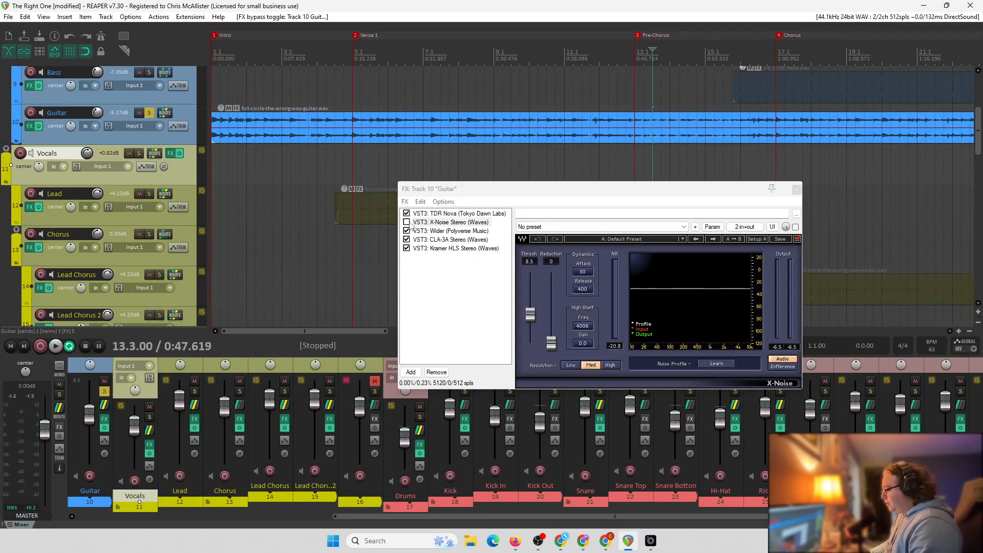
{"action": "left_click", "coordinate": [408, 223]}
{"action": "key", "text": "space"}
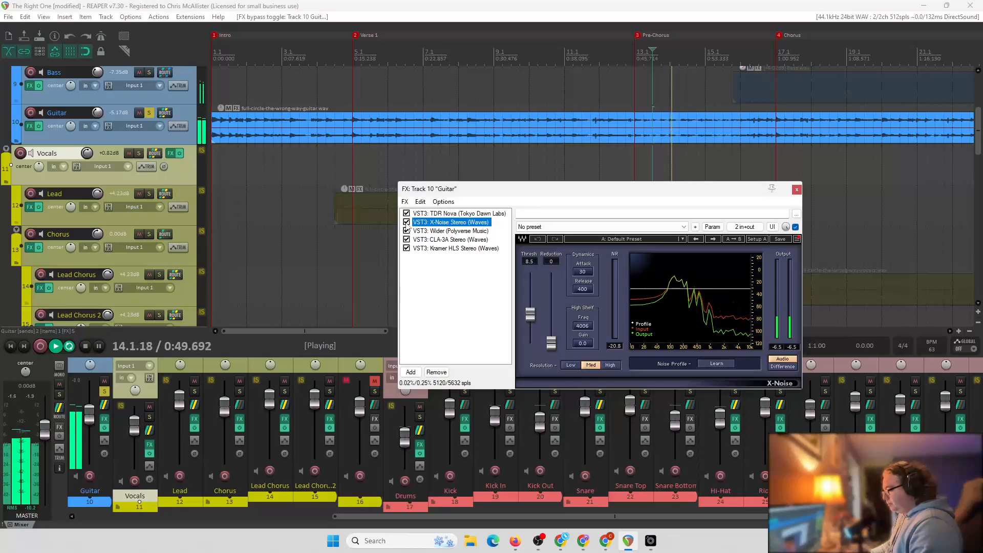
{"action": "key", "text": "space"}
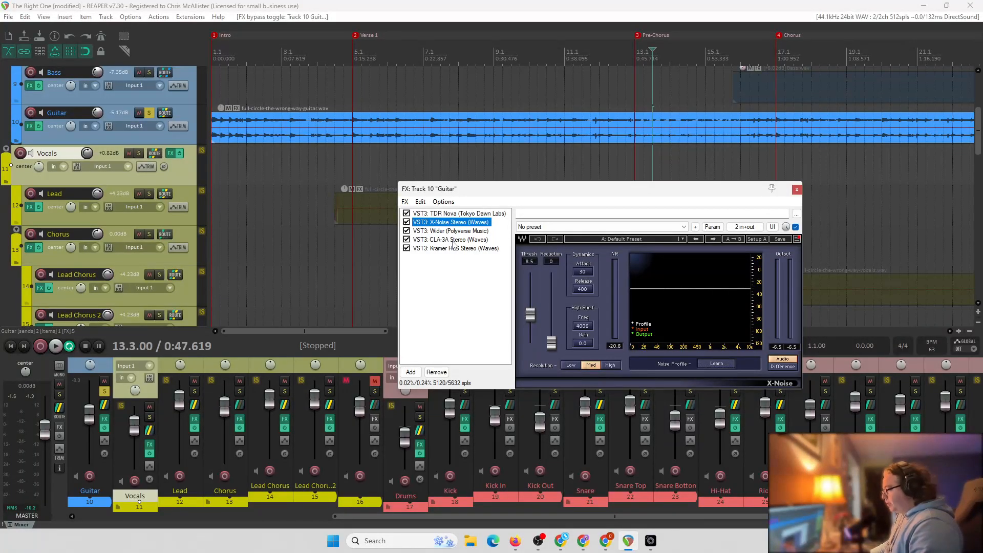
- Compare the soloed guitar with the Wider effect bypassed and enabled, playing from the start of the song
{"action": "left_click", "coordinate": [381, 42]}
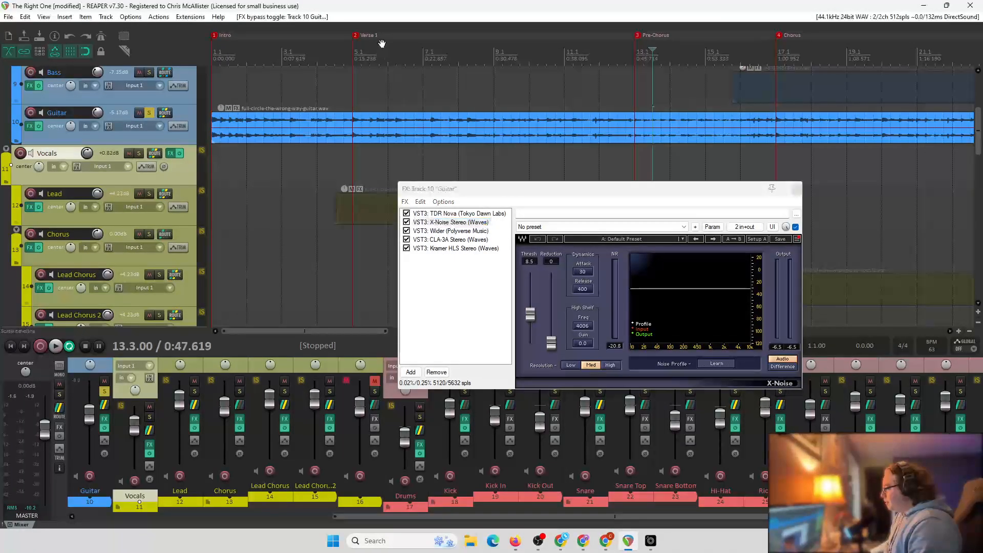
{"action": "key", "text": "w"}
{"action": "left_click", "coordinate": [453, 231]}
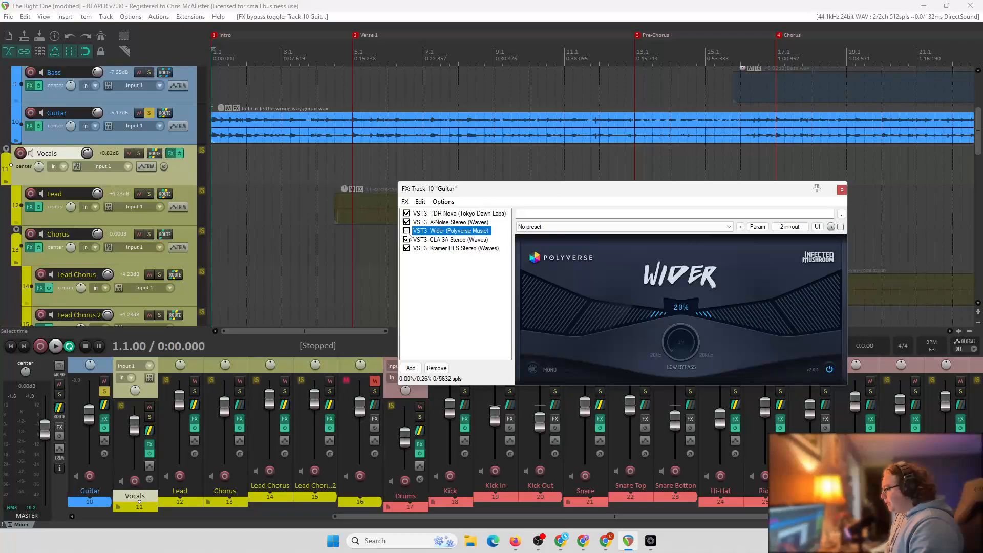
{"action": "key", "text": "space"}
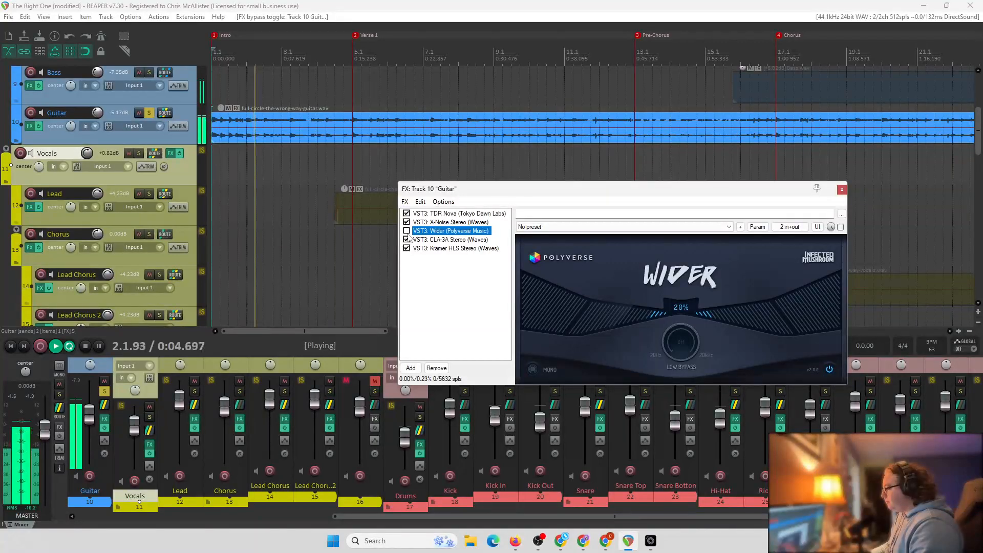
{"action": "key", "text": "space"}
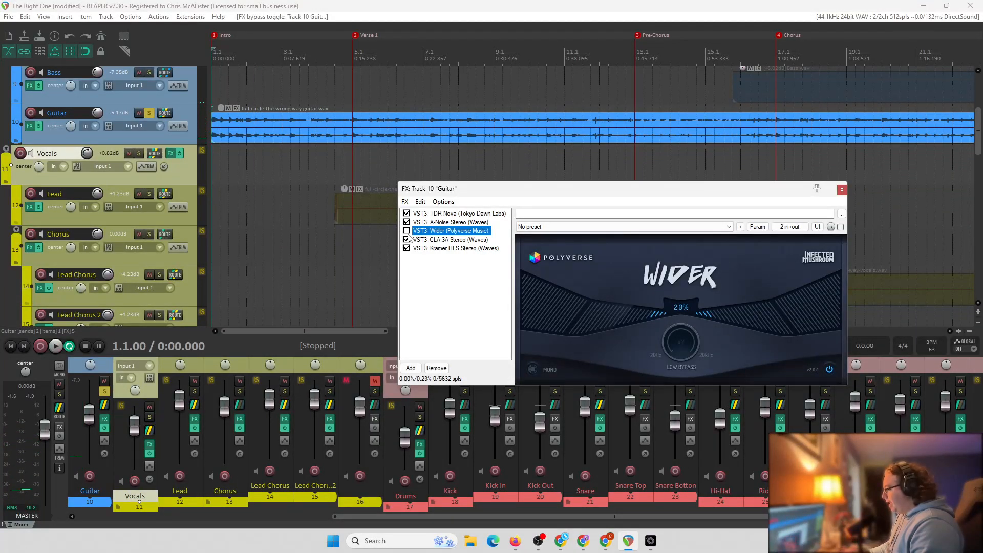
{"action": "left_click", "coordinate": [408, 233]}
{"action": "key", "text": "space"}
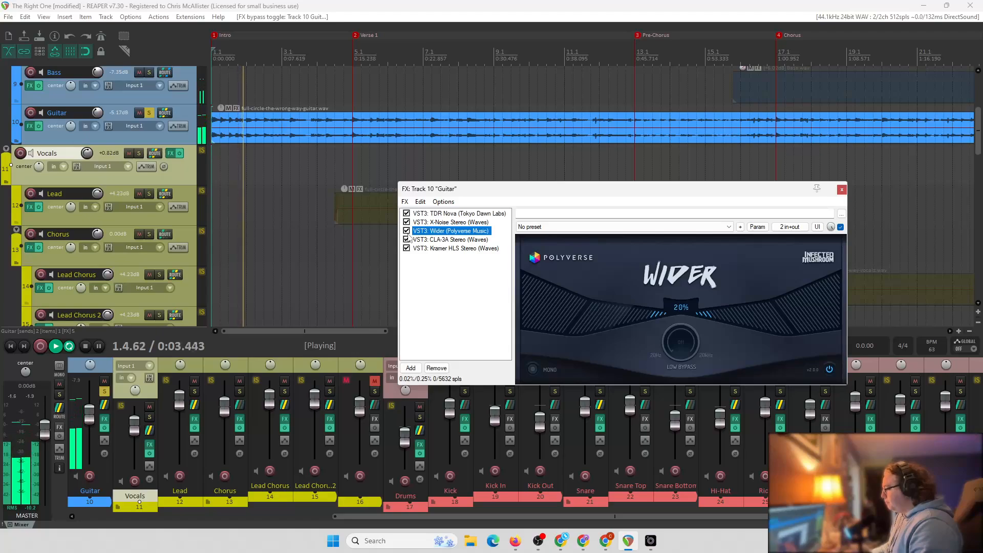
{"action": "key", "text": "space"}
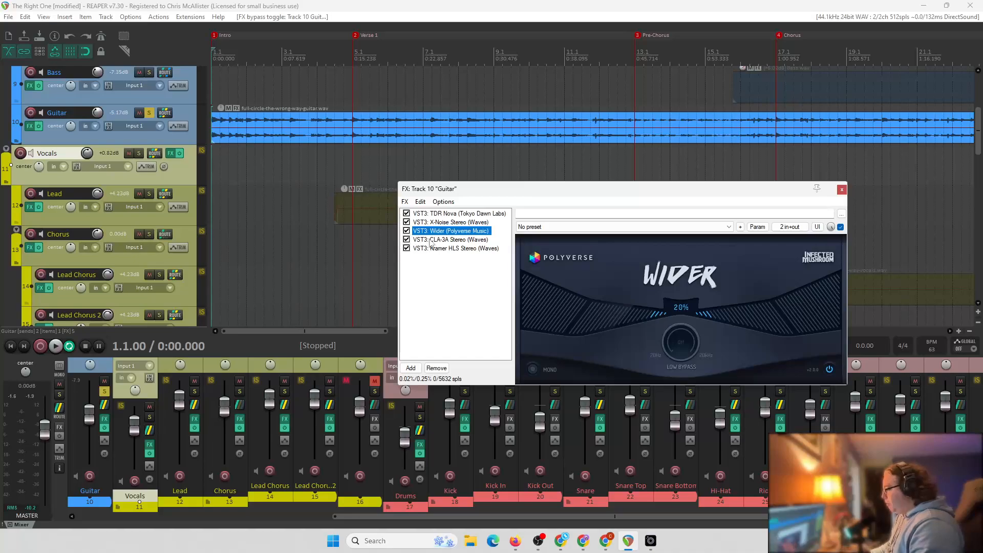
- Review the Guitar track's CLA-3A and Kramer HLS settings and close its effects chain
{"action": "left_click", "coordinate": [433, 239]}
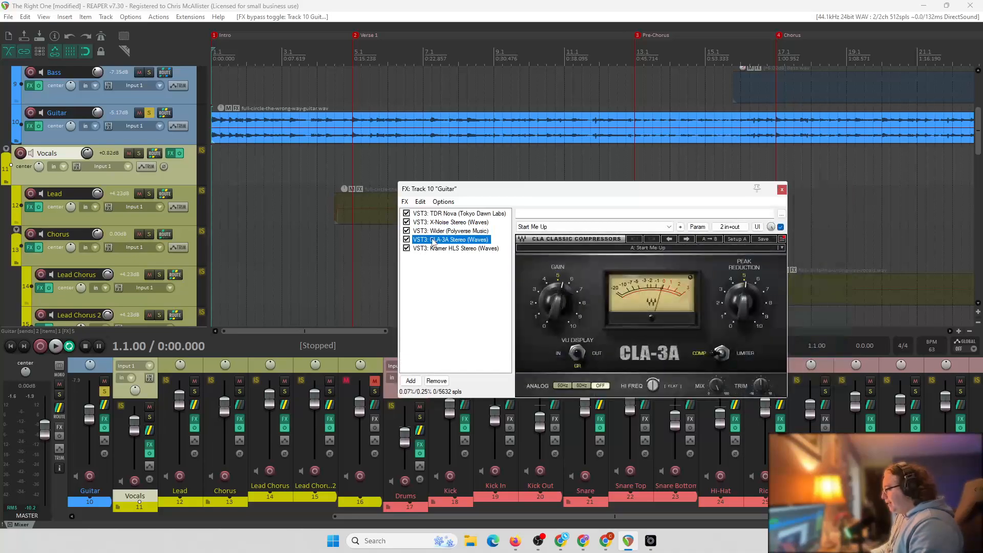
{"action": "left_click", "coordinate": [457, 250]}
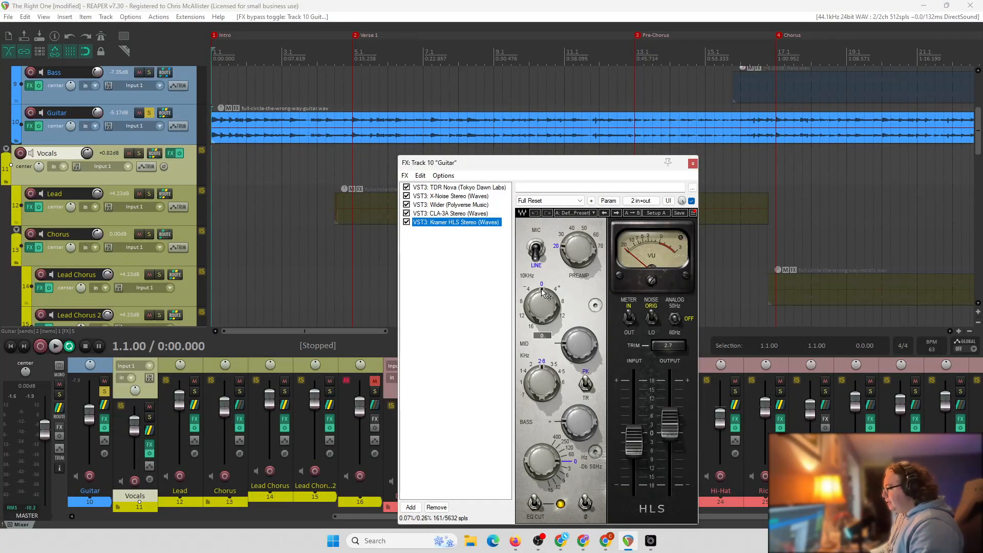
{"action": "left_click", "coordinate": [692, 164]}
- Unsolo the Guitar track and play the full mix from 4.2, shortly before the Verse 1 marker
{"action": "left_click", "coordinate": [149, 113]}
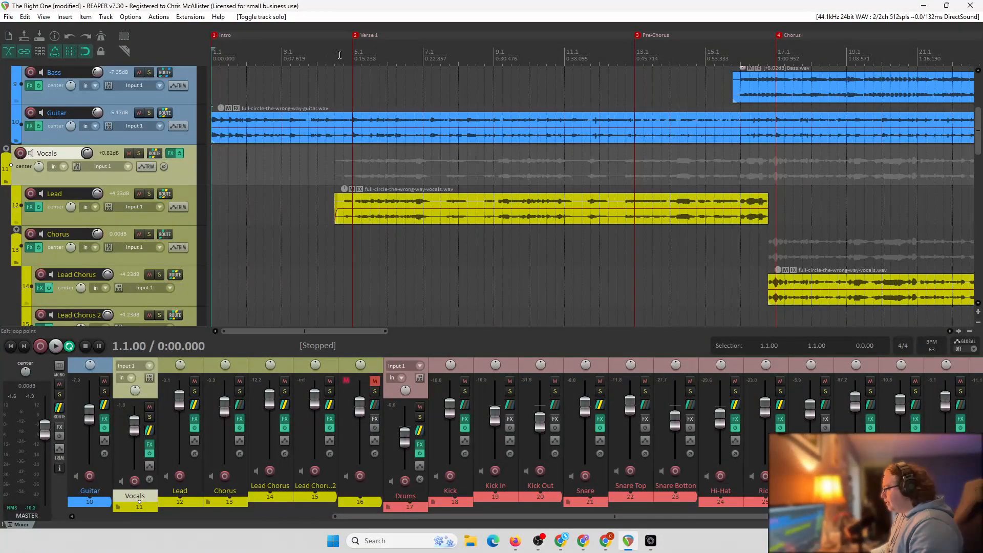
{"action": "left_click", "coordinate": [340, 54]}
{"action": "left_click", "coordinate": [327, 56]}
{"action": "key", "text": "space"}
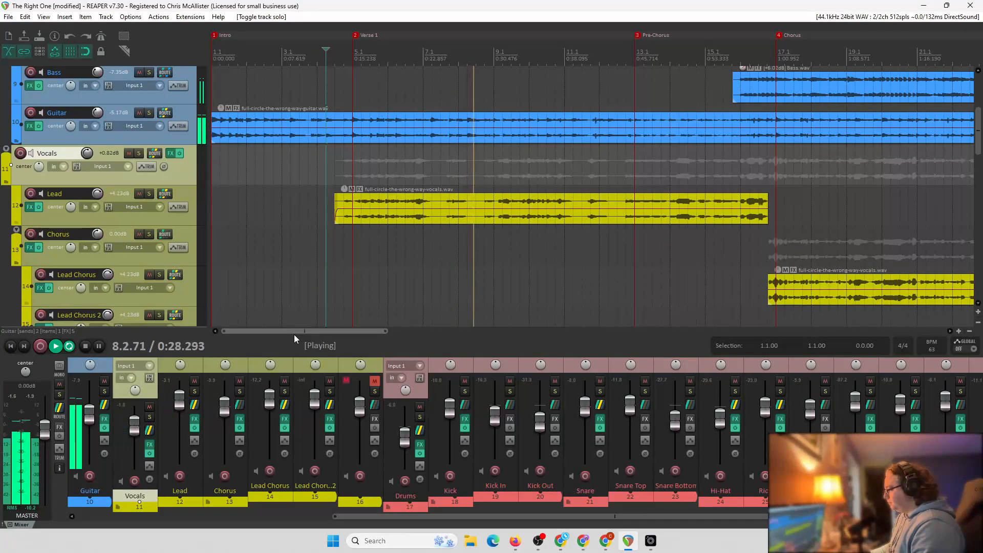
{"action": "key", "text": "space"}
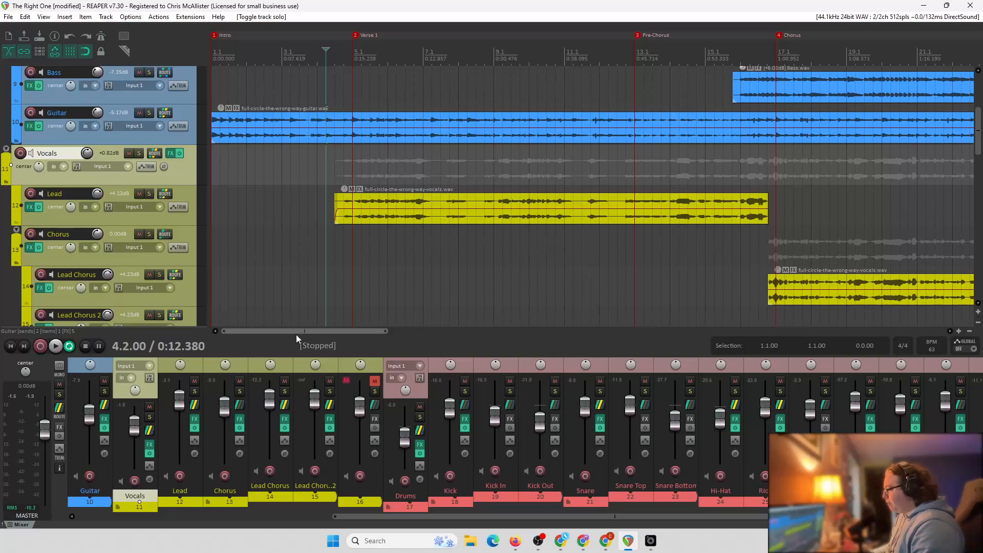
- Open the Lead vocal track's effects chain and solo the track with the edit cursor at 4.4
{"action": "left_click", "coordinate": [31, 207]}
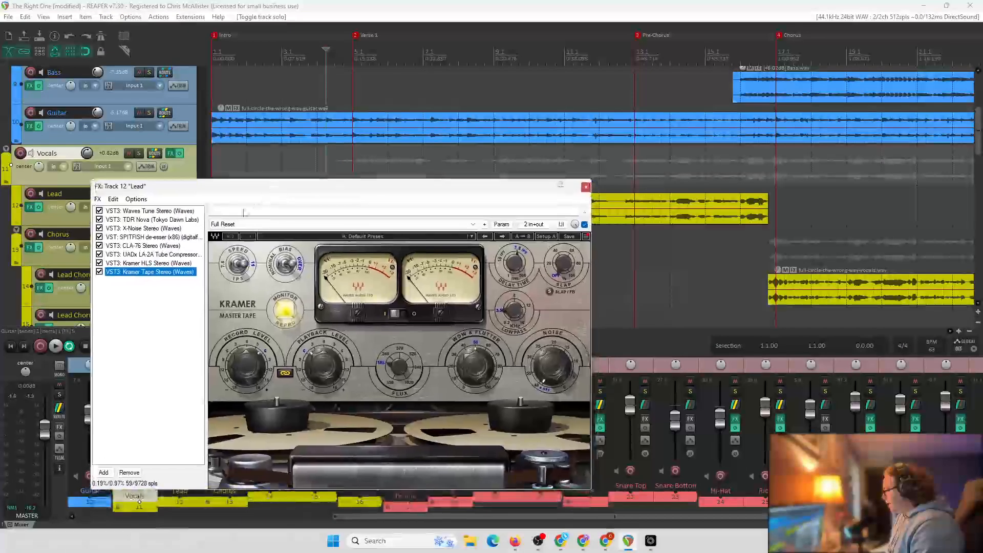
{"action": "left_click_drag", "start_coordinate": [250, 190], "coordinate": [253, 226]}
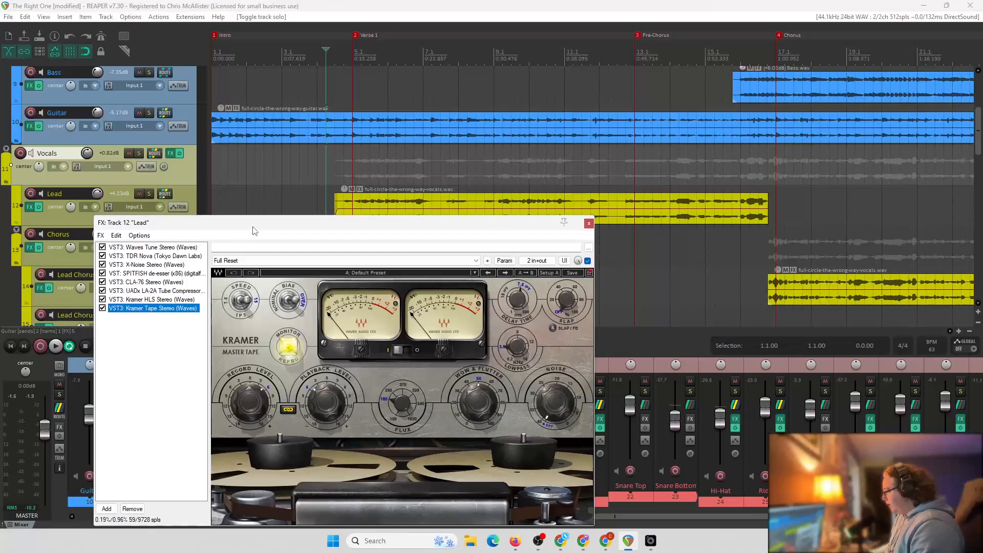
{"action": "left_click", "coordinate": [341, 47]}
{"action": "left_click", "coordinate": [149, 194]}
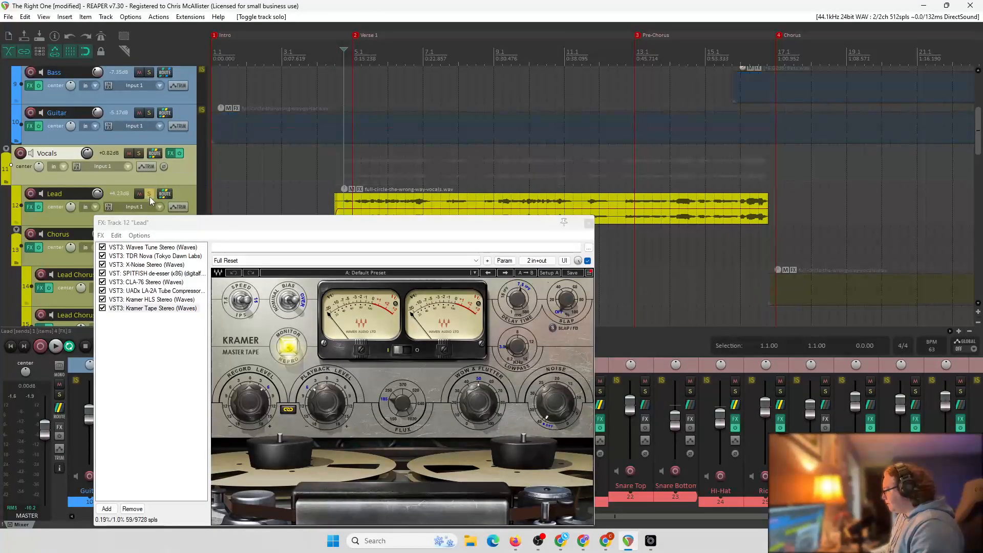
- Review the Waves Tune pitch correction, TDR Nova and X-Noise settings in the Lead track's effects chain
{"action": "left_click", "coordinate": [176, 249]}
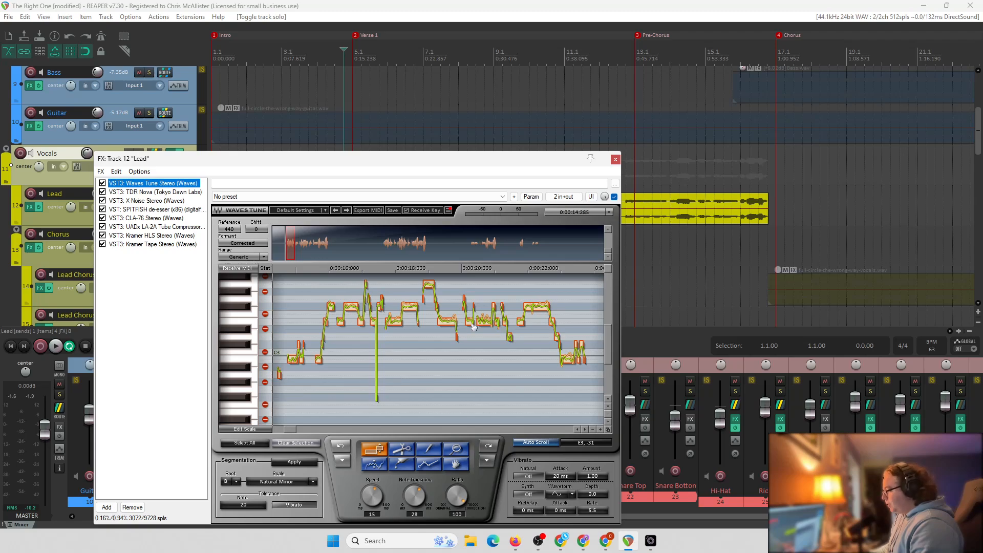
{"action": "left_click_drag", "start_coordinate": [291, 429], "coordinate": [305, 431]}
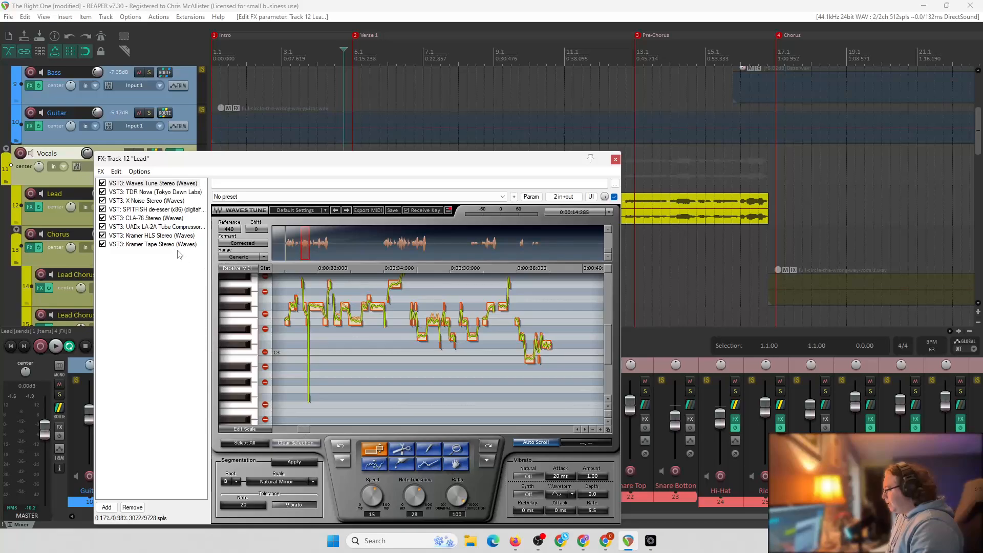
{"action": "left_click", "coordinate": [156, 192]}
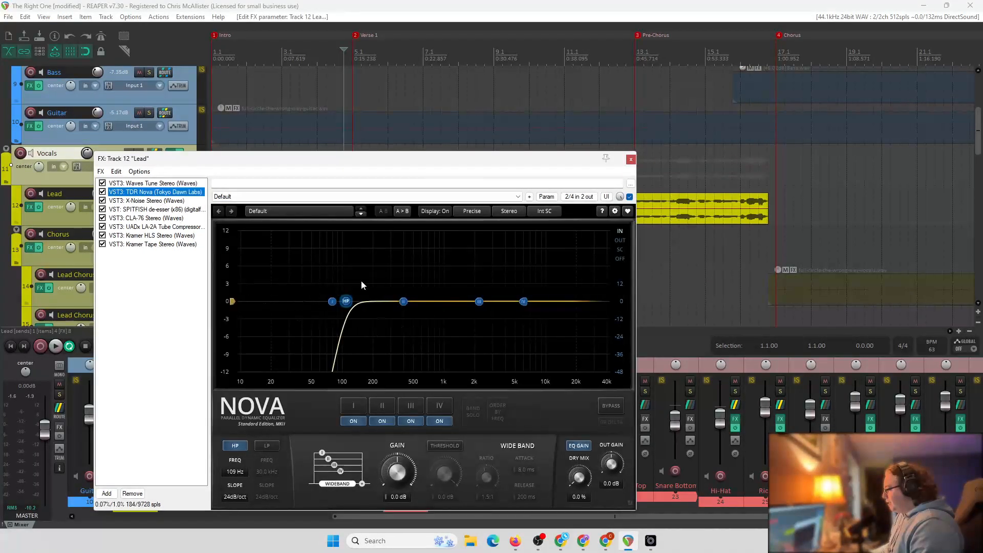
{"action": "left_click", "coordinate": [168, 201]}
{"action": "left_click_drag", "start_coordinate": [215, 158], "coordinate": [295, 272]}
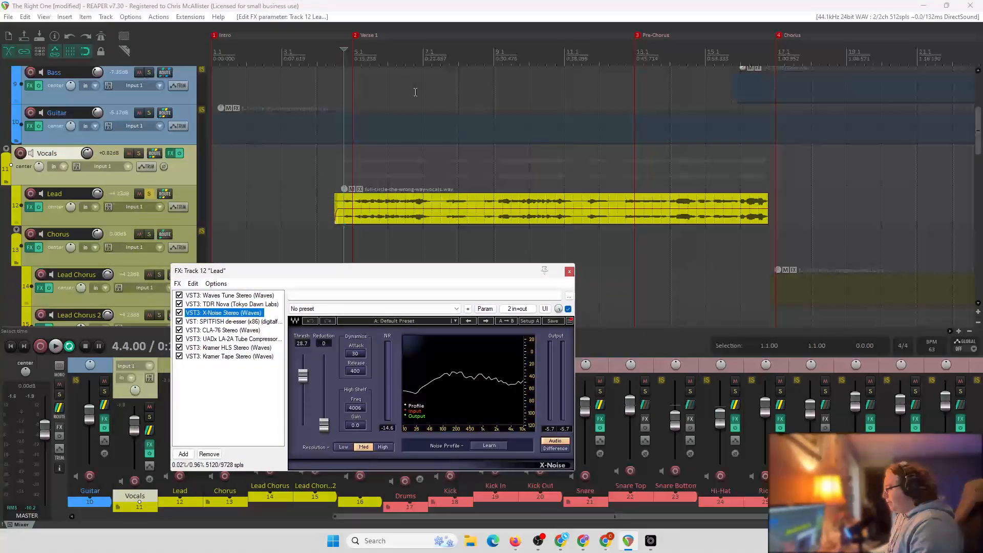
- Compare the soloed Lead vocal with X-Noise bypassed and enabled, playing from measure 7 each time
{"action": "left_click", "coordinate": [423, 57]}
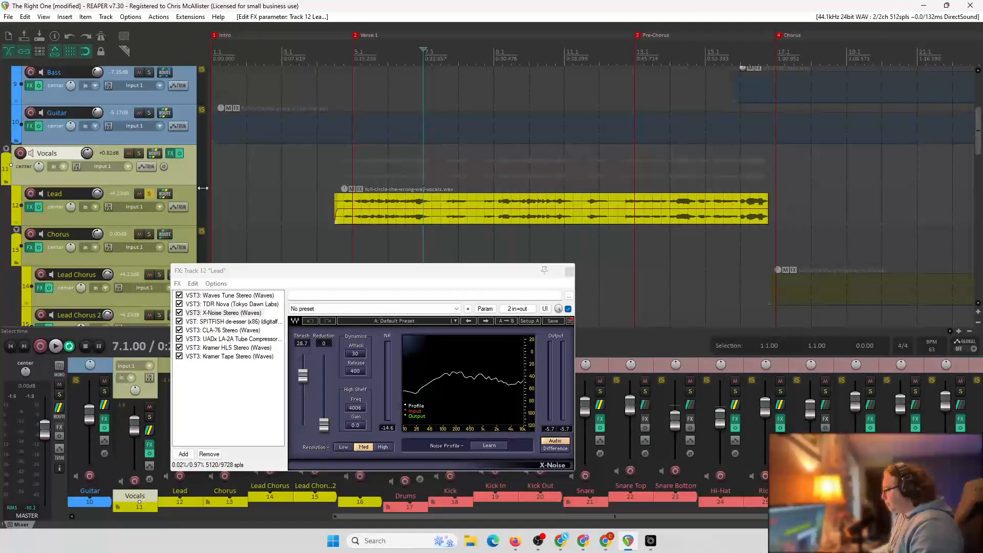
{"action": "left_click", "coordinate": [180, 313]}
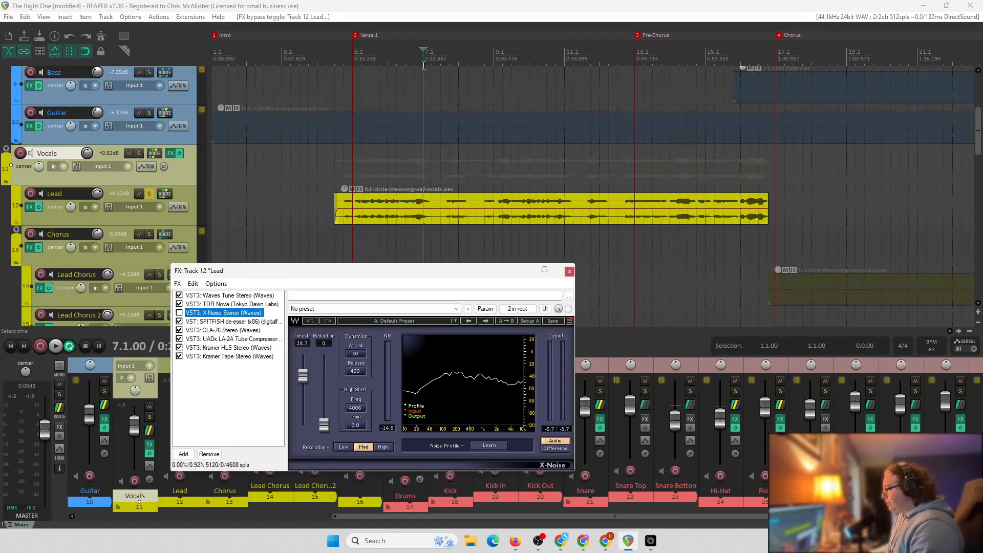
{"action": "key", "text": "space"}
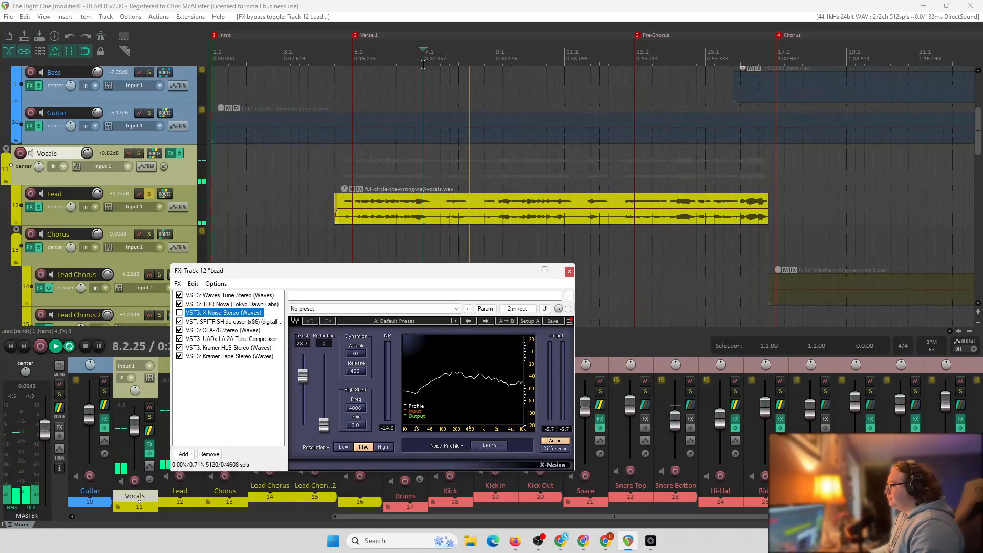
{"action": "key", "text": "space"}
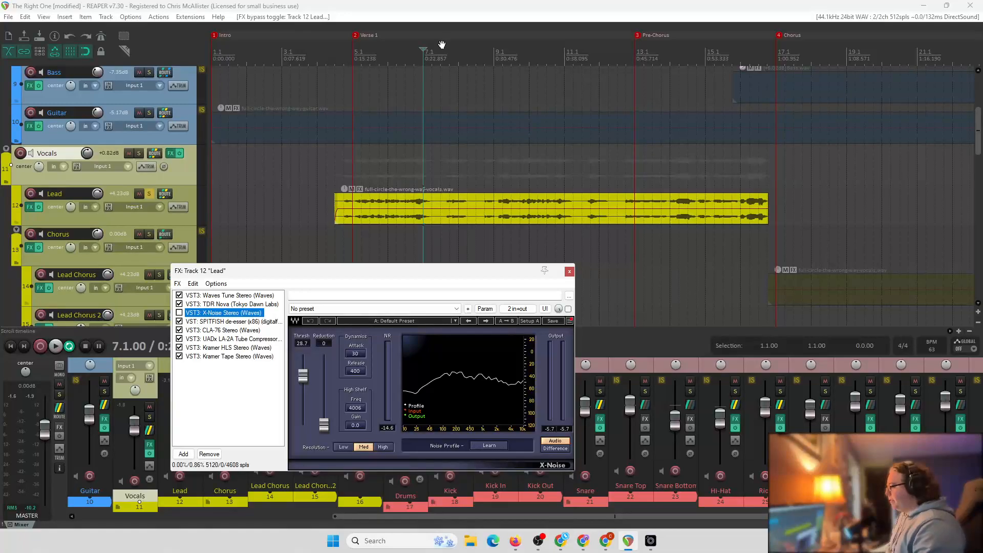
{"action": "left_click", "coordinate": [179, 313]}
{"action": "key", "text": "space"}
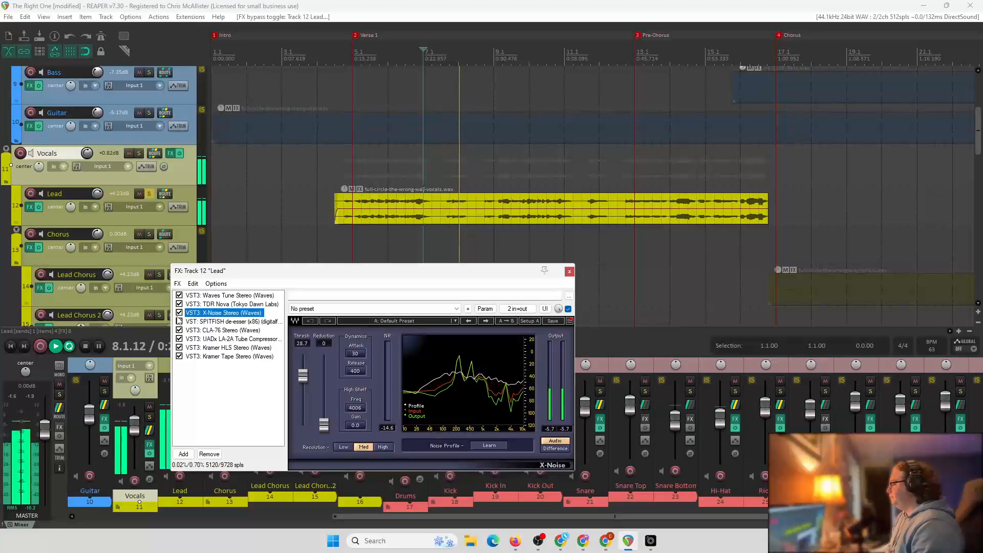
{"action": "key", "text": "space"}
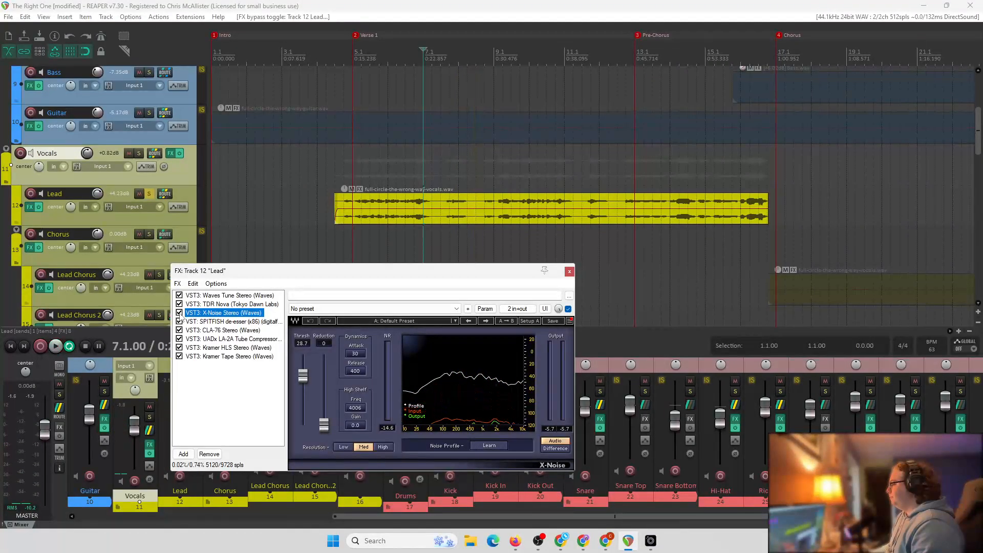
- Review the Lead track's SPITFISH de-esser, close its window, and show the CLA-76 compressor settings
{"action": "left_click_drag", "start_coordinate": [264, 275], "coordinate": [259, 272]}
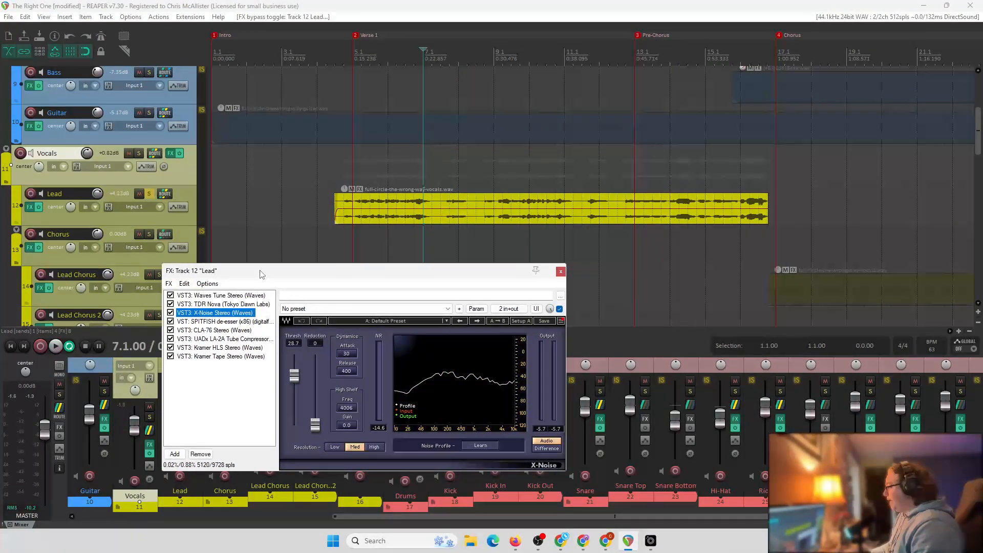
{"action": "left_click", "coordinate": [227, 321]}
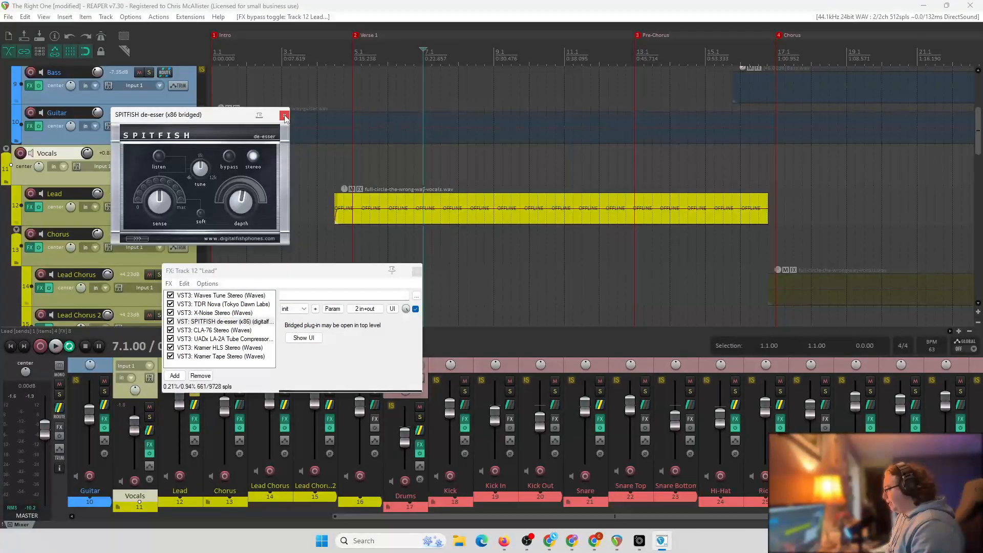
{"action": "left_click", "coordinate": [285, 116]}
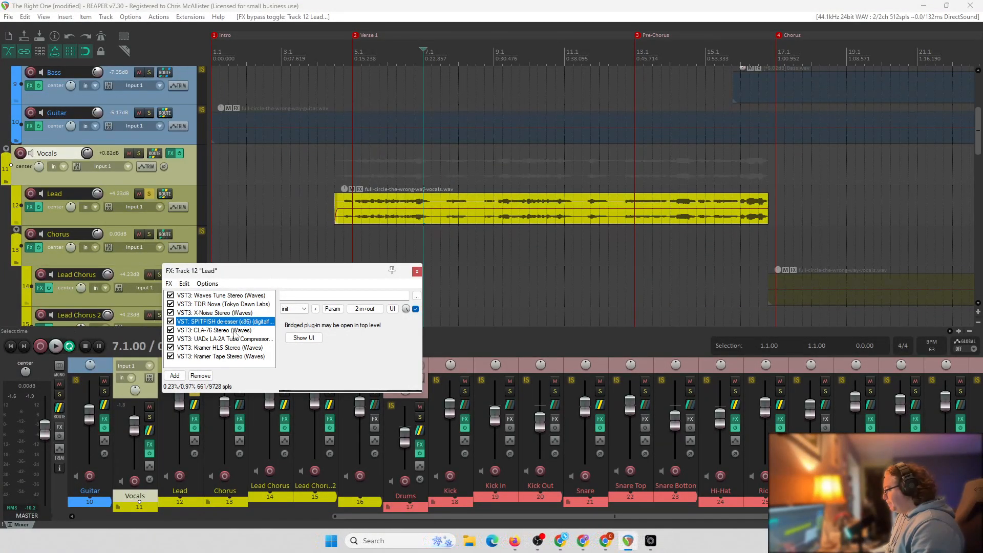
{"action": "left_click_drag", "start_coordinate": [275, 274], "coordinate": [253, 264]}
{"action": "left_click", "coordinate": [197, 321]}
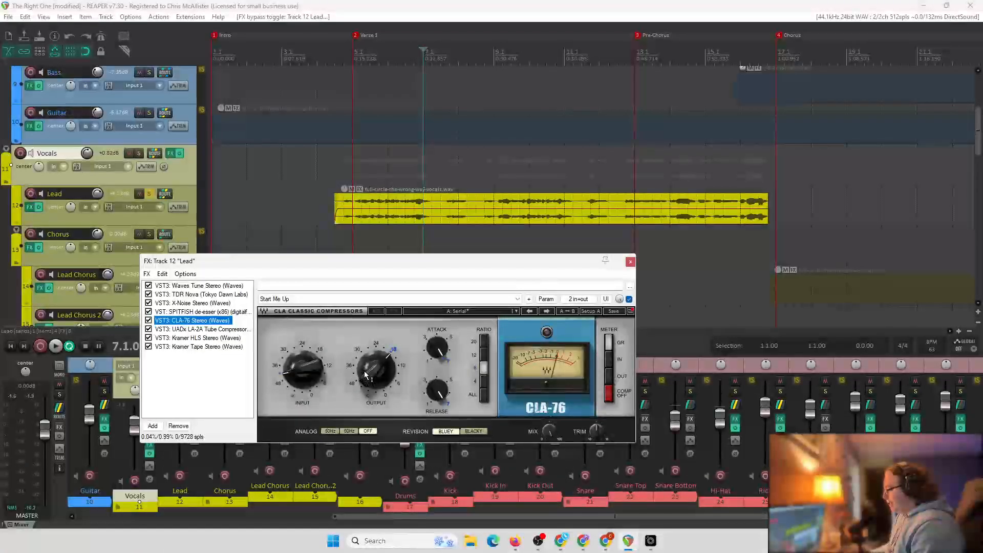
- Review the UADx LA-2A, Kramer HLS and Kramer Tape settings in the Lead track's effects chain
{"action": "left_click", "coordinate": [207, 329]}
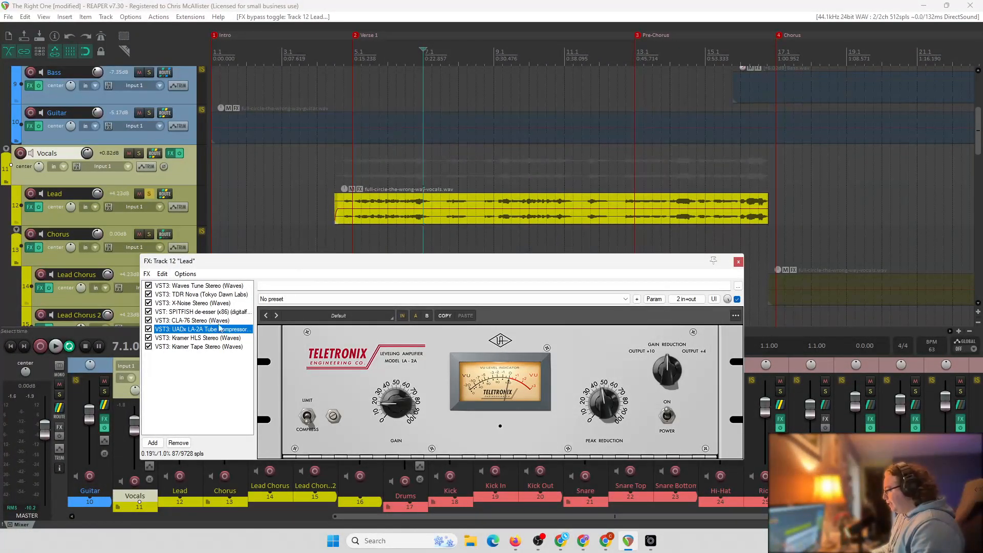
{"action": "left_click", "coordinate": [211, 338]}
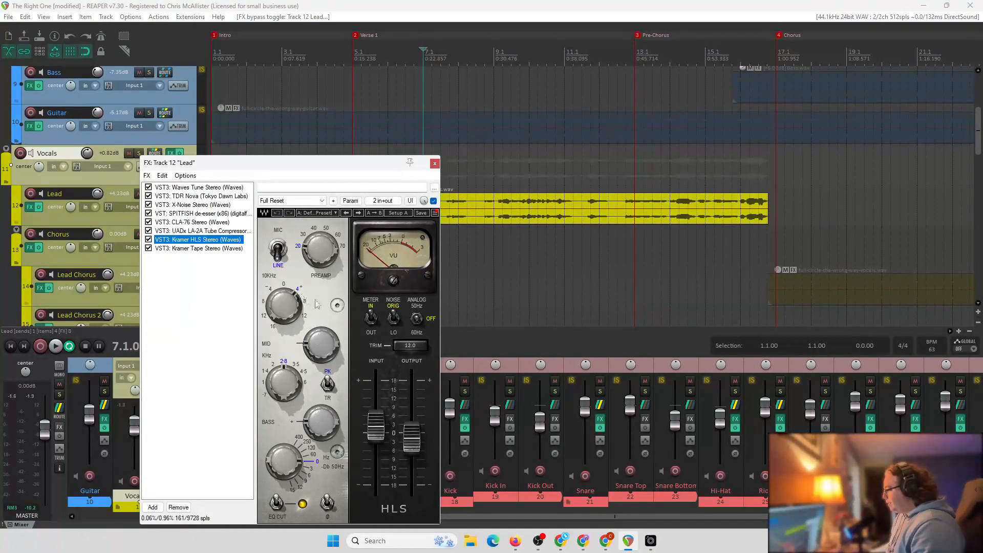
{"action": "left_click", "coordinate": [220, 248]}
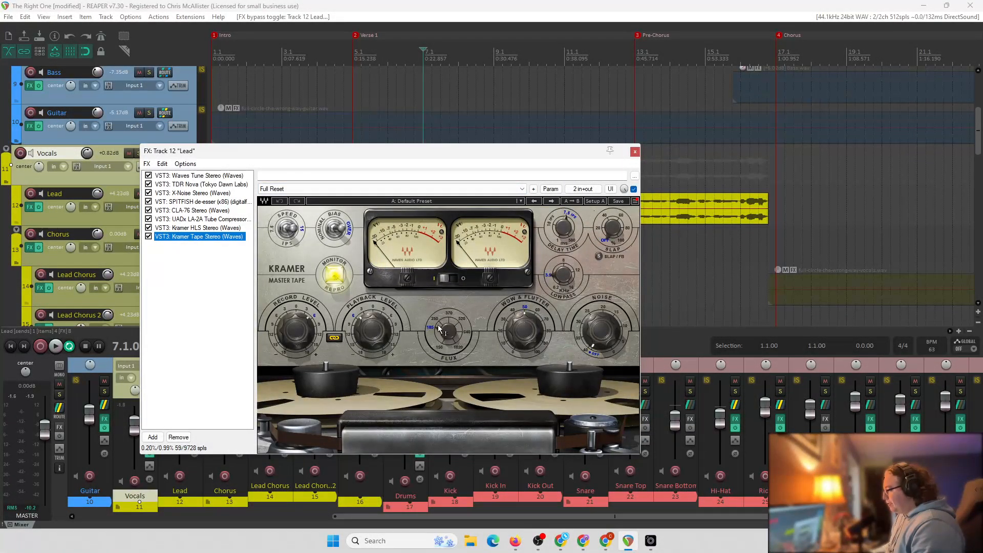
{"action": "left_click_drag", "start_coordinate": [422, 157], "coordinate": [428, 242]}
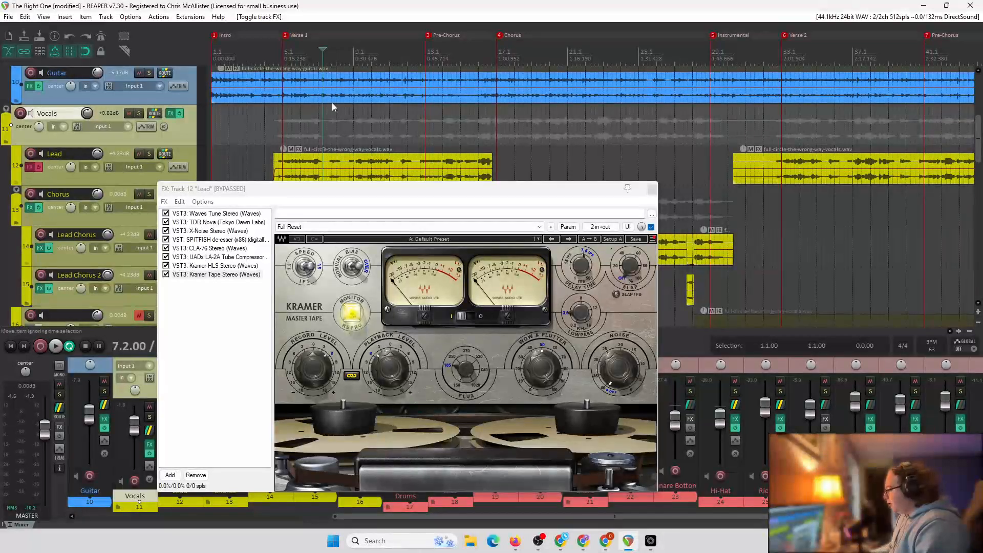
- Compare the soloed Lead vocal with its whole effects chain bypassed and enabled, unsolo it and close the chain window
{"action": "left_click", "coordinate": [149, 153]}
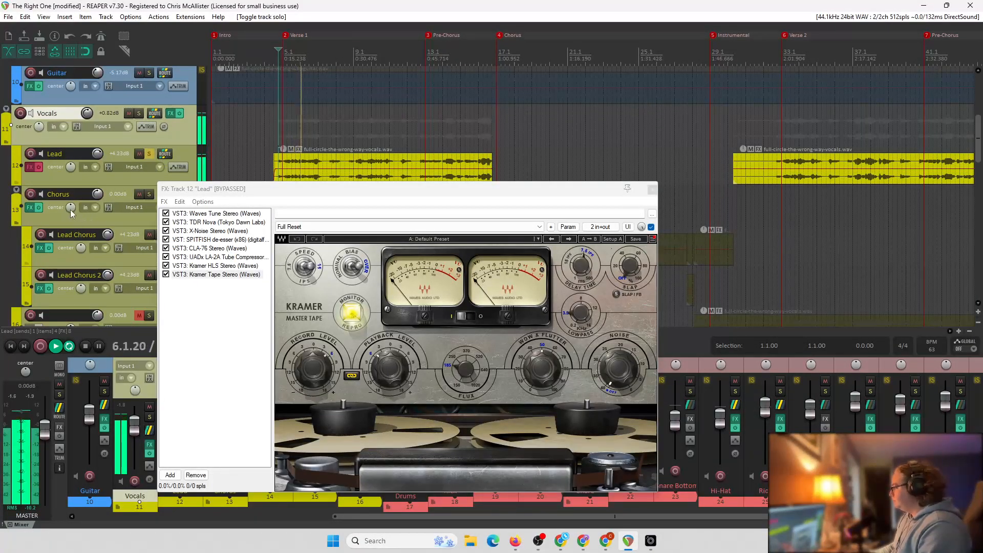
{"action": "left_click", "coordinate": [39, 171]}
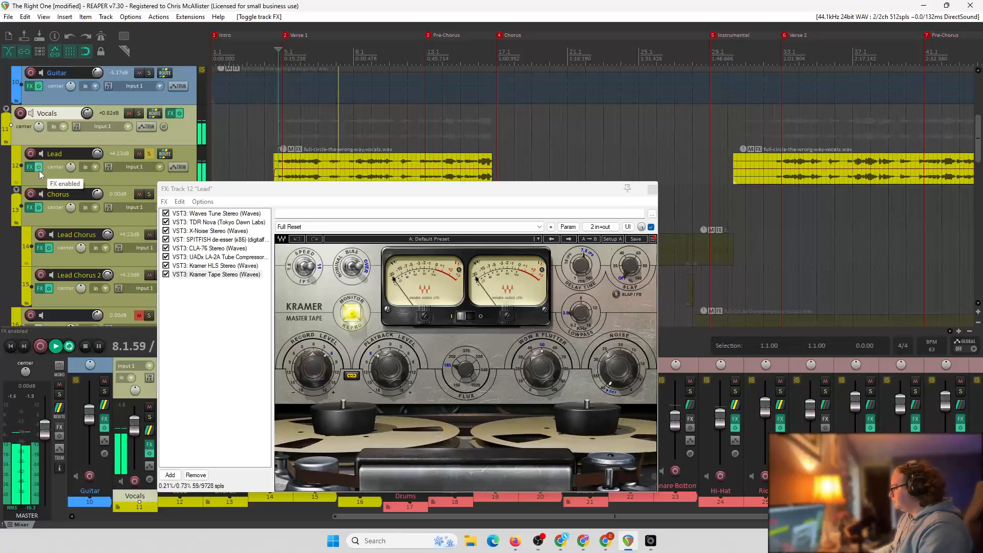
{"action": "left_click", "coordinate": [150, 154]}
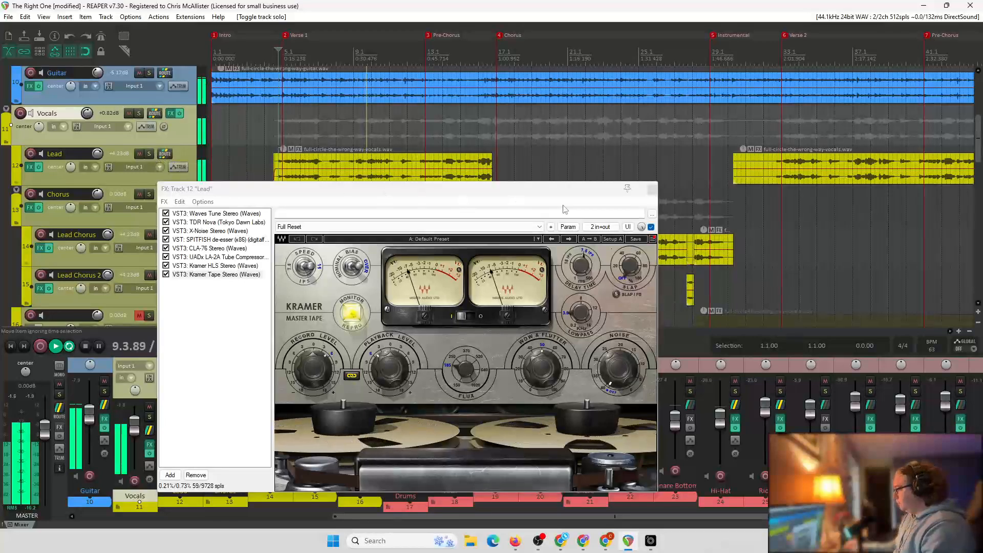
{"action": "left_click", "coordinate": [651, 189]}
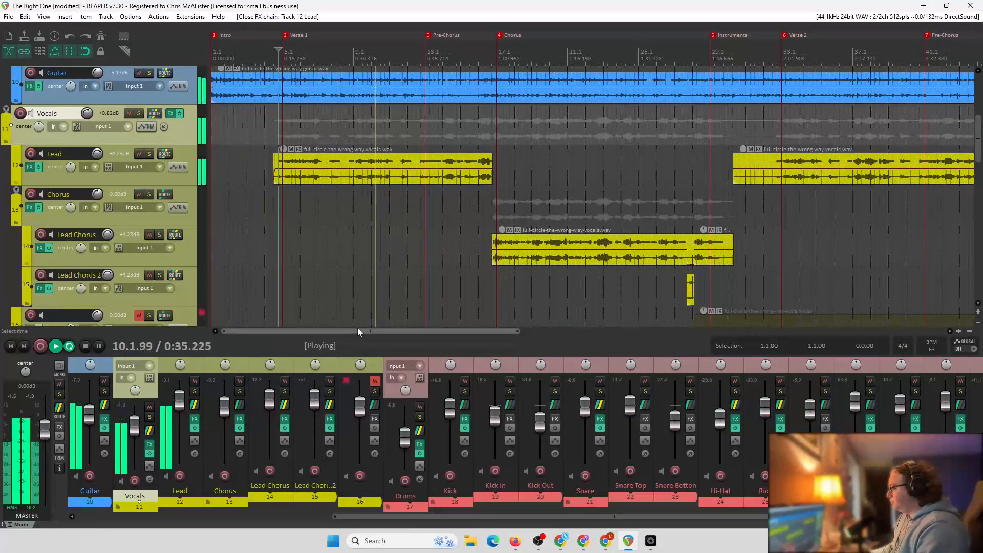
- Listen to the full mix through the pre-chorus into the chorus while viewing the vocal and drum tracks, and stop playback
{"action": "left_click_drag", "start_coordinate": [359, 331], "coordinate": [407, 330]}
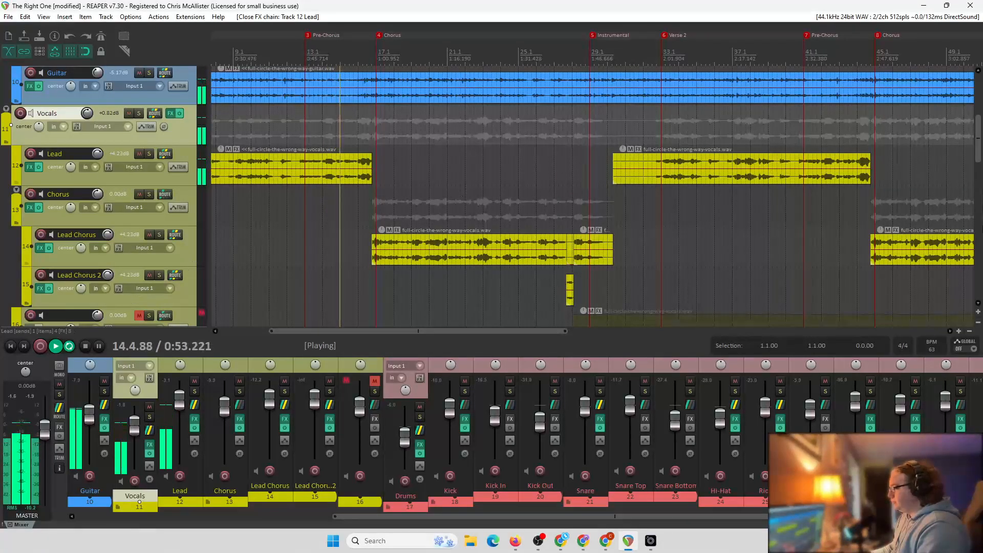
{"action": "scroll", "coordinate": [979, 154], "scroll_direction": "down", "scroll_amount": 1}
{"action": "scroll", "coordinate": [979, 153], "scroll_direction": "down", "scroll_amount": 10}
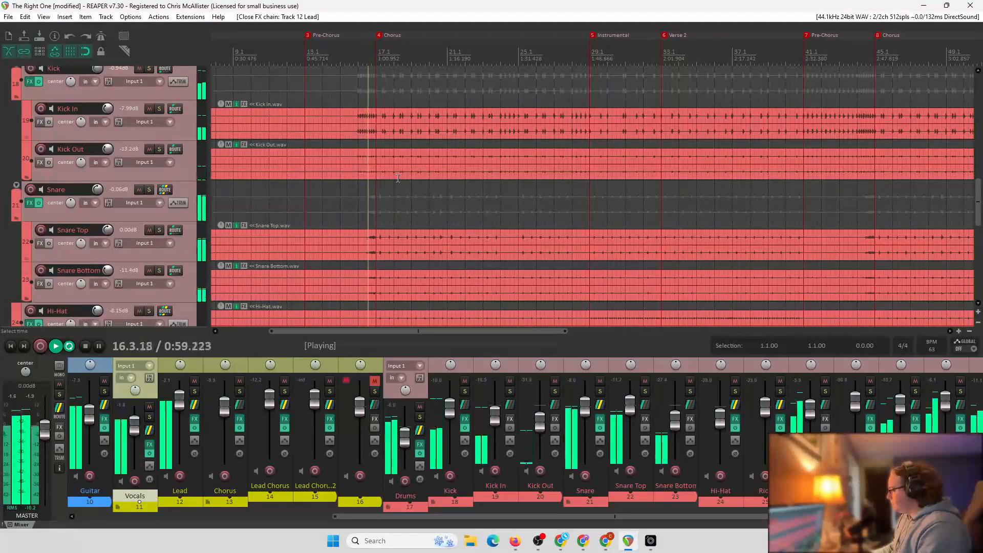
{"action": "scroll", "coordinate": [980, 192], "scroll_direction": "up", "scroll_amount": 6}
{"action": "scroll", "coordinate": [980, 192], "scroll_direction": "up", "scroll_amount": 5}
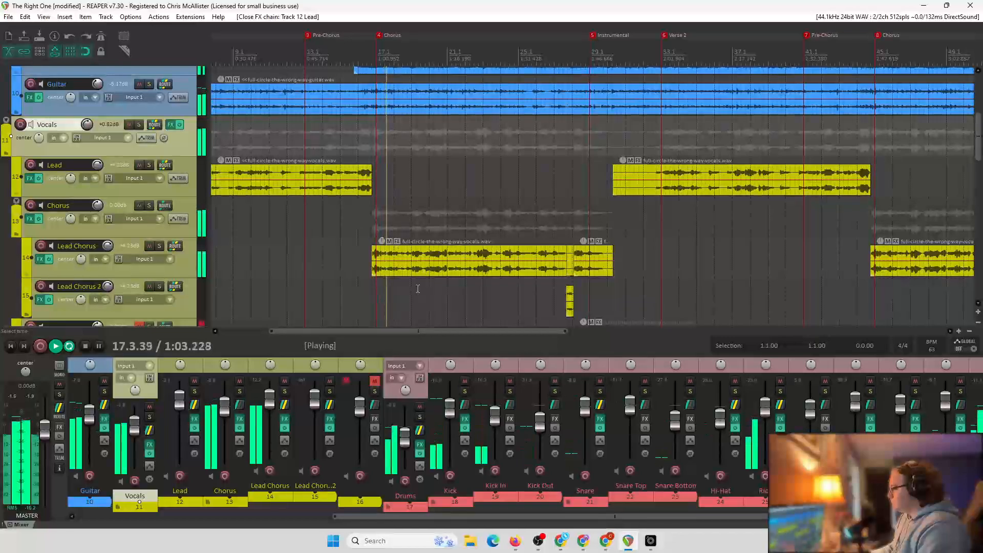
{"action": "scroll", "coordinate": [971, 173], "scroll_direction": "up", "scroll_amount": 1}
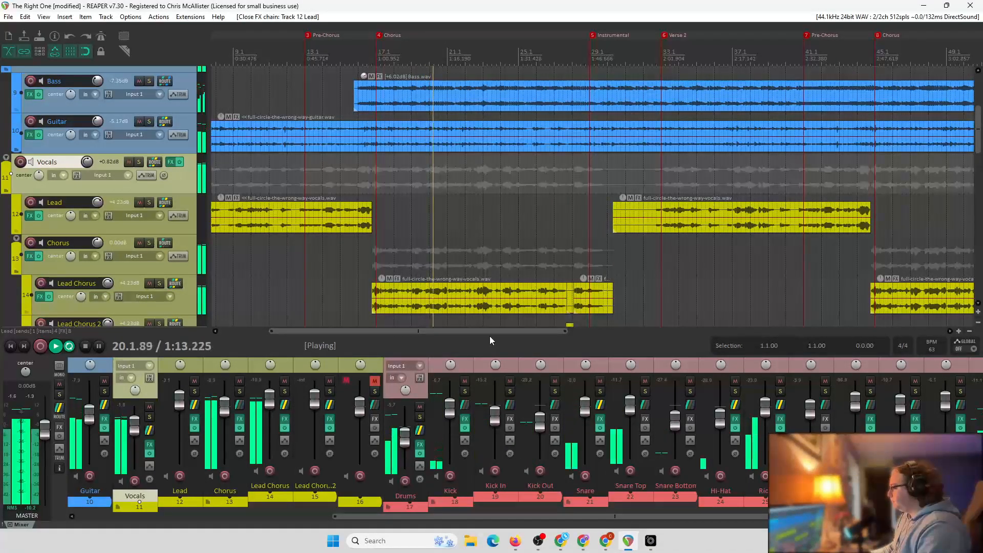
{"action": "key", "text": "space"}
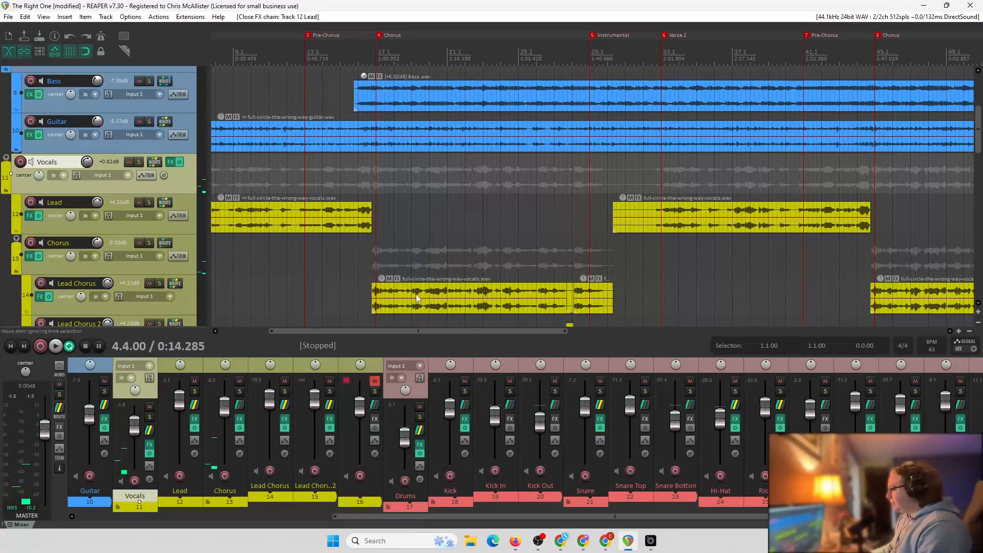
- Solo the Drums folder track, play it from 15.4 across its kick and snare tracks, unsolo it and stop
{"action": "left_click_drag", "start_coordinate": [980, 134], "coordinate": [962, 211]}
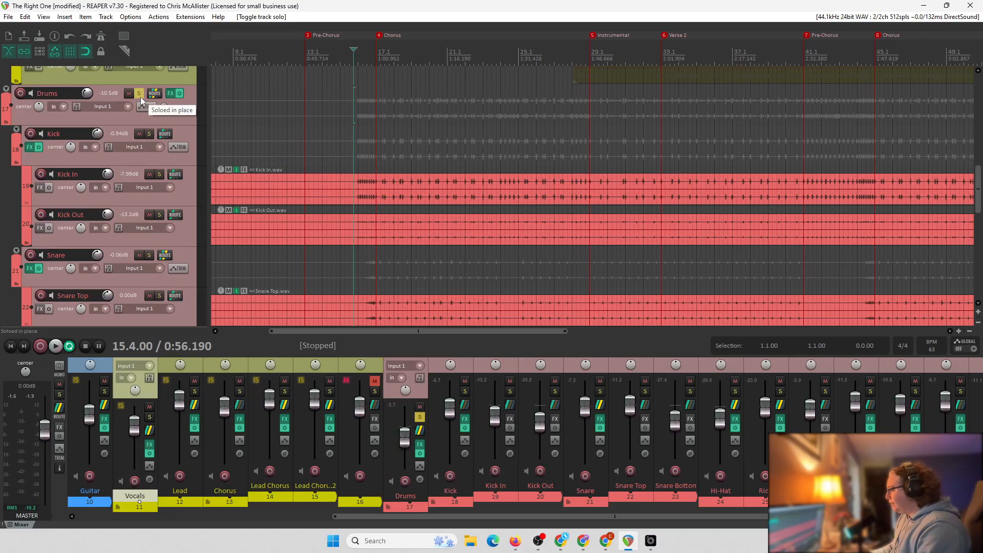
{"action": "key", "text": "space"}
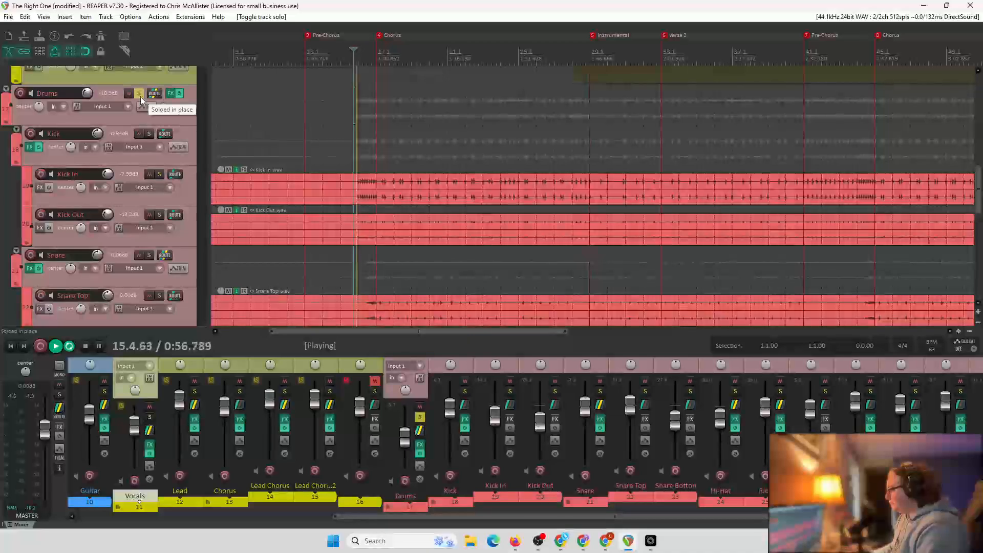
{"action": "scroll", "coordinate": [124, 149], "scroll_direction": "down", "scroll_amount": 4}
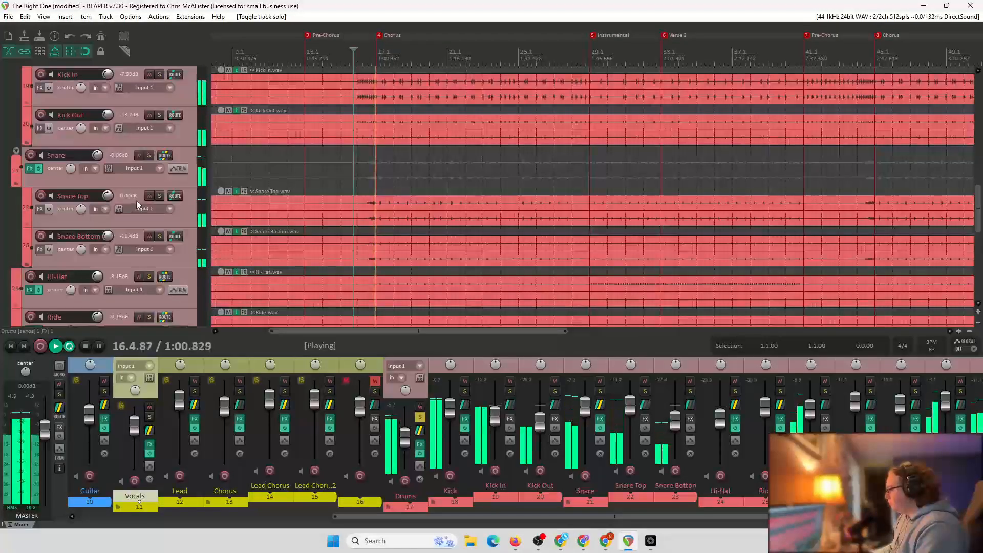
{"action": "scroll", "coordinate": [136, 199], "scroll_direction": "up", "scroll_amount": 1}
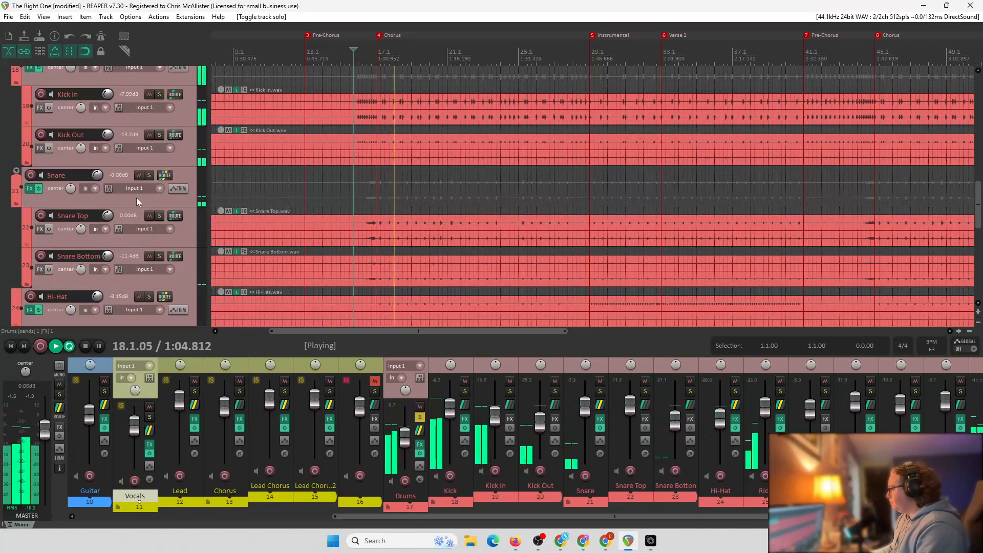
{"action": "scroll", "coordinate": [136, 197], "scroll_direction": "up", "scroll_amount": 4}
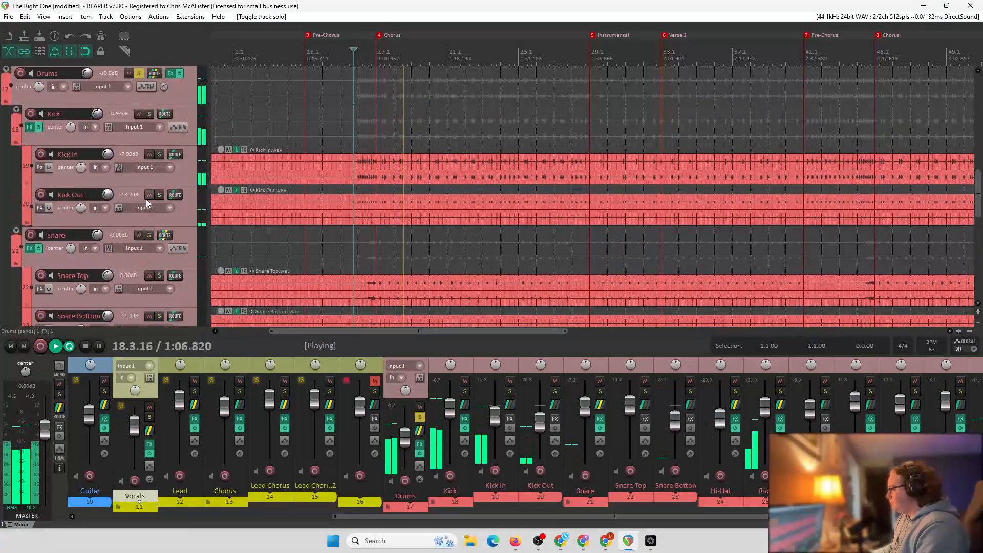
{"action": "left_click", "coordinate": [139, 94]}
{"action": "key", "text": "space"}
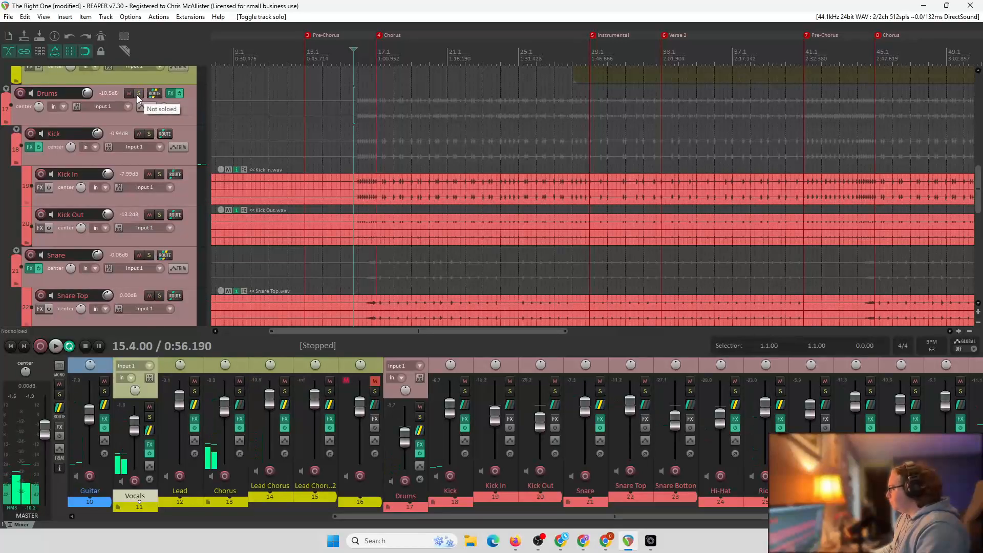
- Review the CLA Drums settings on the Kick and Snare folder tracks, closing each effects window
{"action": "scroll", "coordinate": [140, 197], "scroll_direction": "down", "scroll_amount": 2}
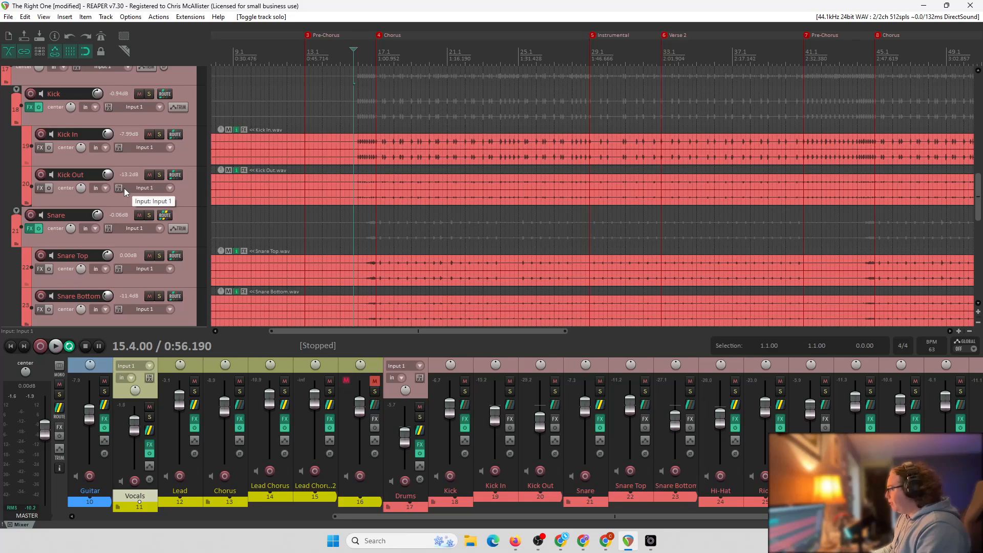
{"action": "left_click", "coordinate": [29, 108]}
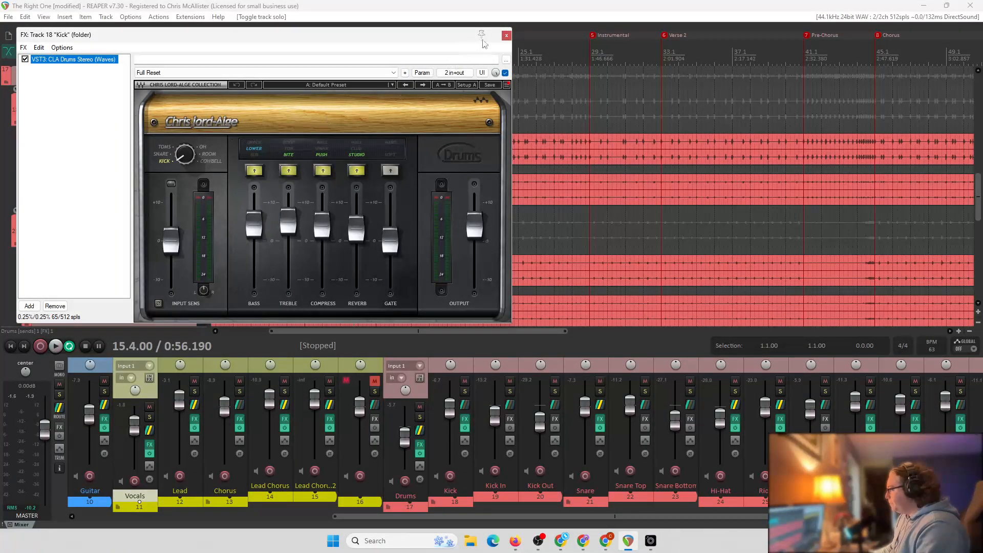
{"action": "left_click", "coordinate": [506, 35]}
{"action": "left_click", "coordinate": [32, 211]}
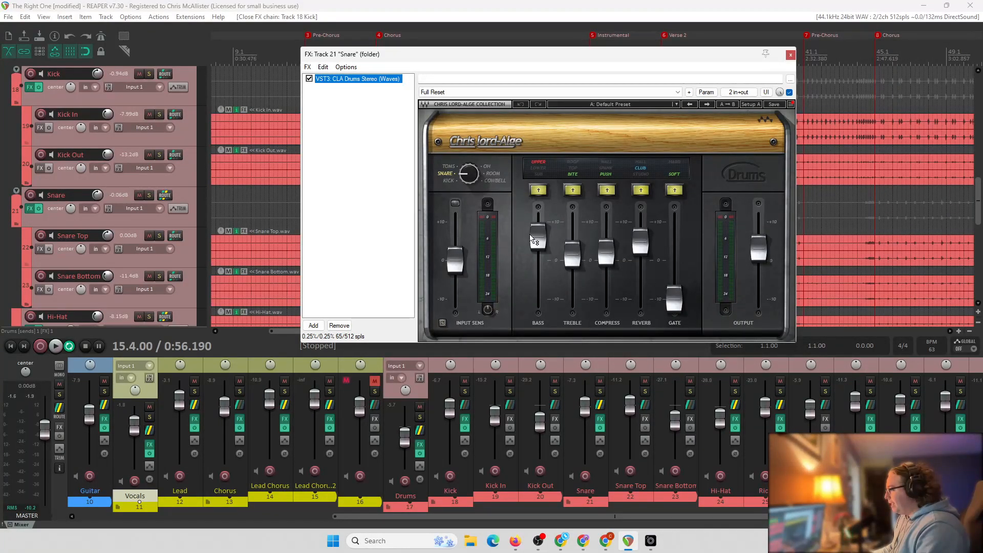
{"action": "left_click", "coordinate": [791, 55]}
- Examine which effects are on the Hi-Hat, Ride, tom, overhead and room ambience tracks
{"action": "scroll", "coordinate": [140, 195], "scroll_direction": "down", "scroll_amount": 2}
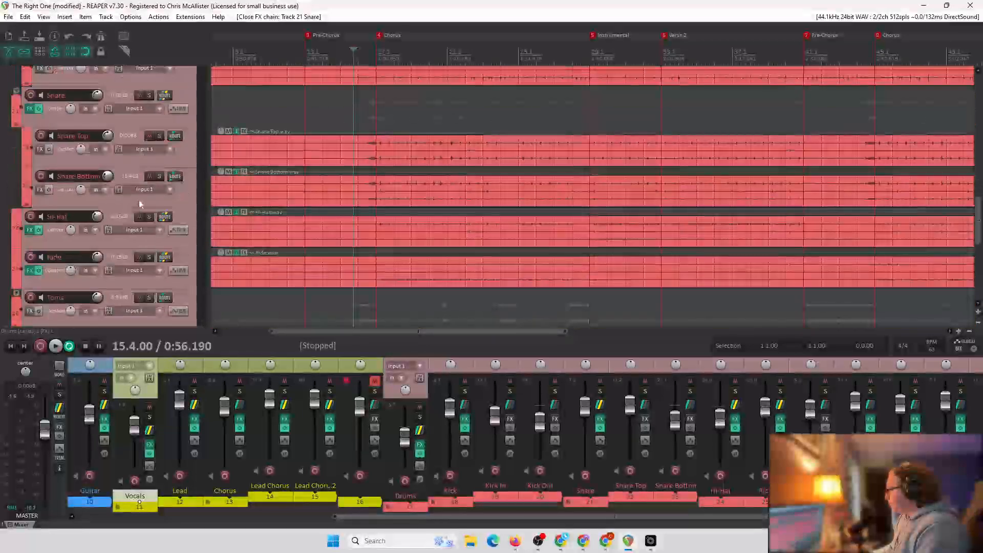
{"action": "scroll", "coordinate": [140, 203], "scroll_direction": "down", "scroll_amount": 5}
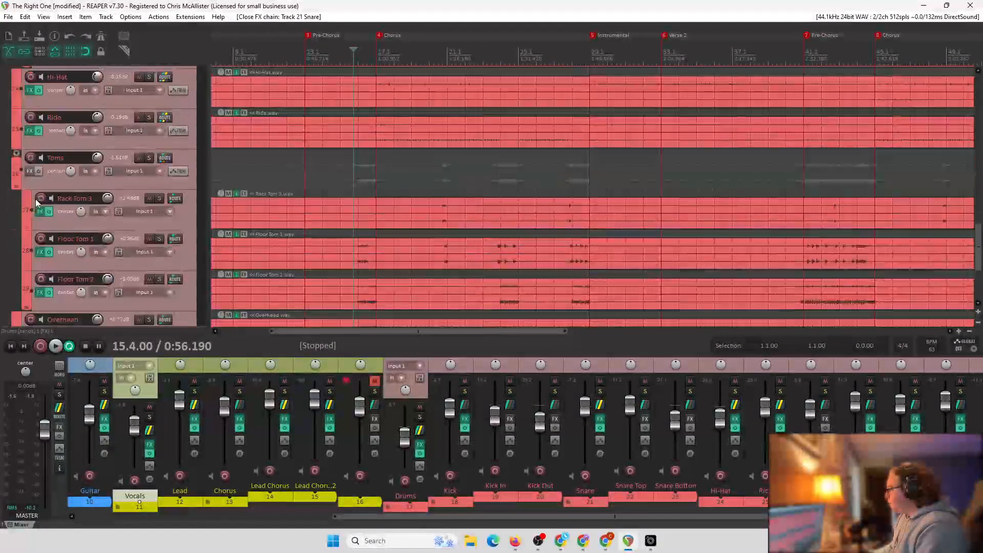
{"action": "scroll", "coordinate": [38, 200], "scroll_direction": "up", "scroll_amount": 2}
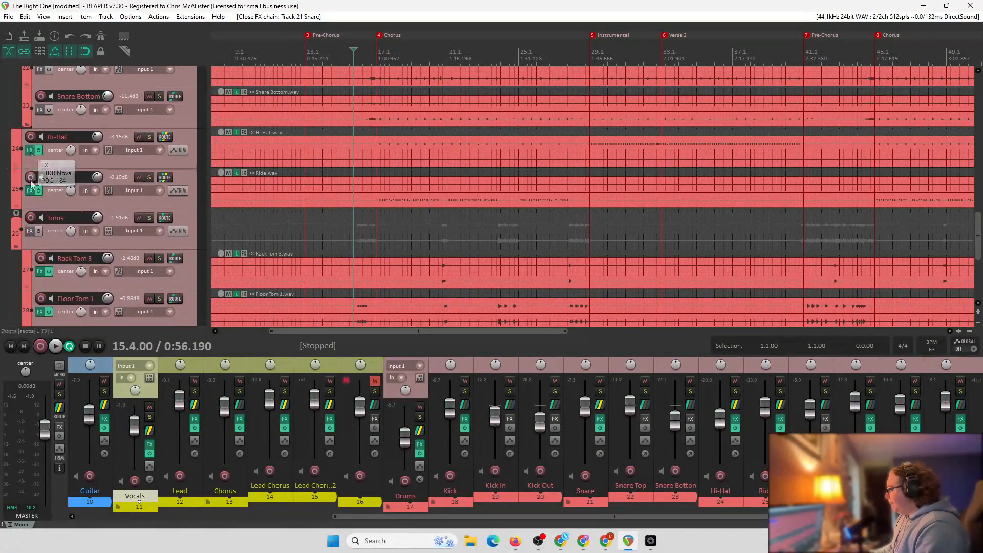
{"action": "scroll", "coordinate": [32, 188], "scroll_direction": "down", "scroll_amount": 3}
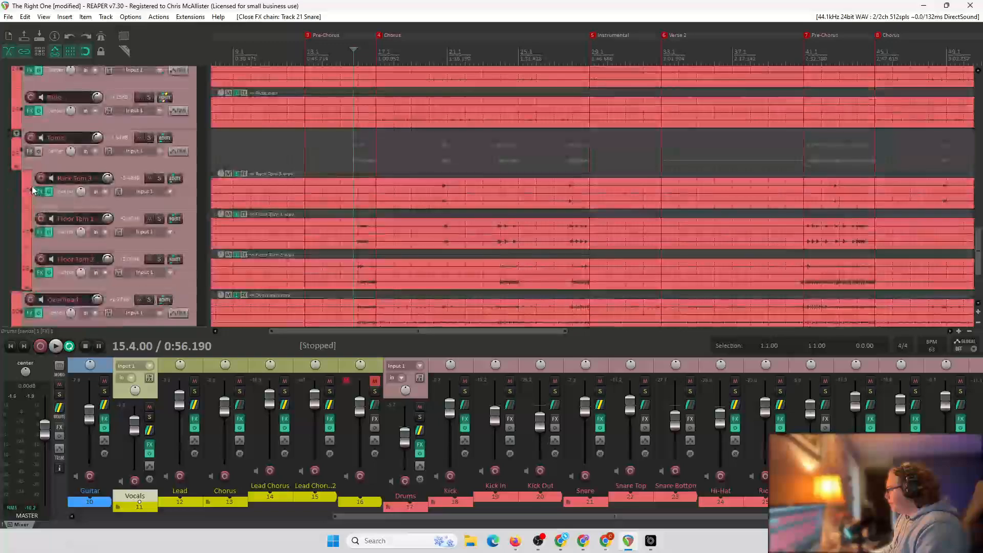
{"action": "scroll", "coordinate": [32, 189], "scroll_direction": "down", "scroll_amount": 1}
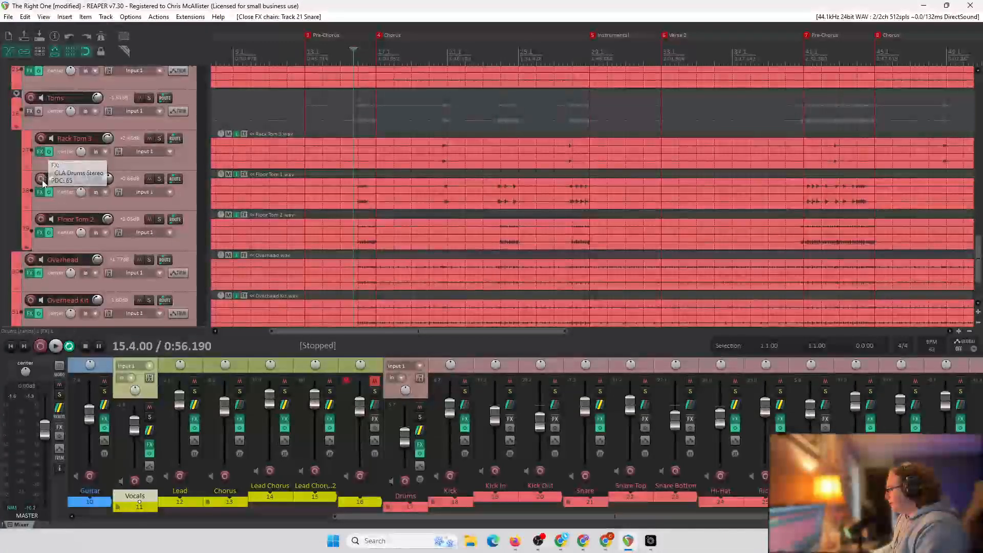
{"action": "scroll", "coordinate": [45, 228], "scroll_direction": "down", "scroll_amount": 2}
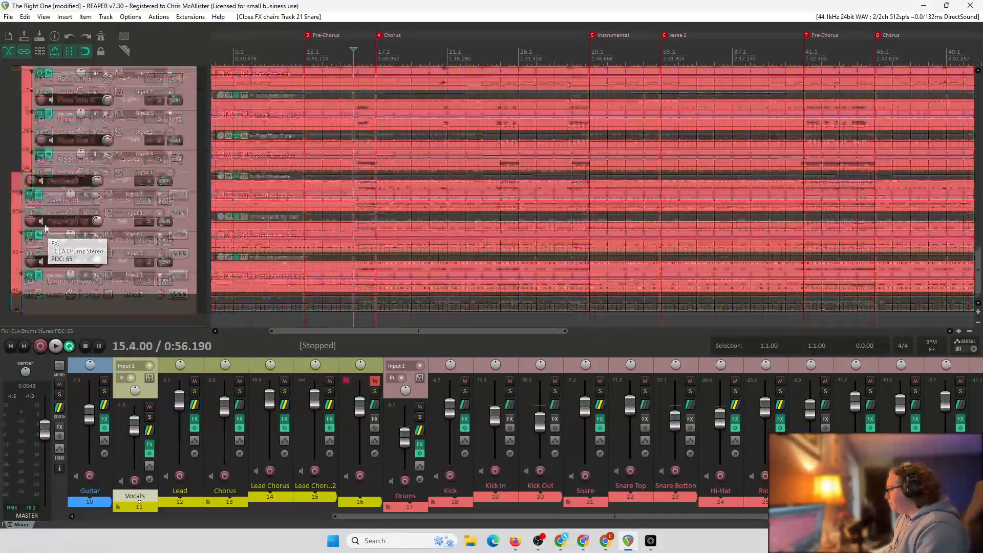
{"action": "scroll", "coordinate": [45, 228], "scroll_direction": "down", "scroll_amount": 2}
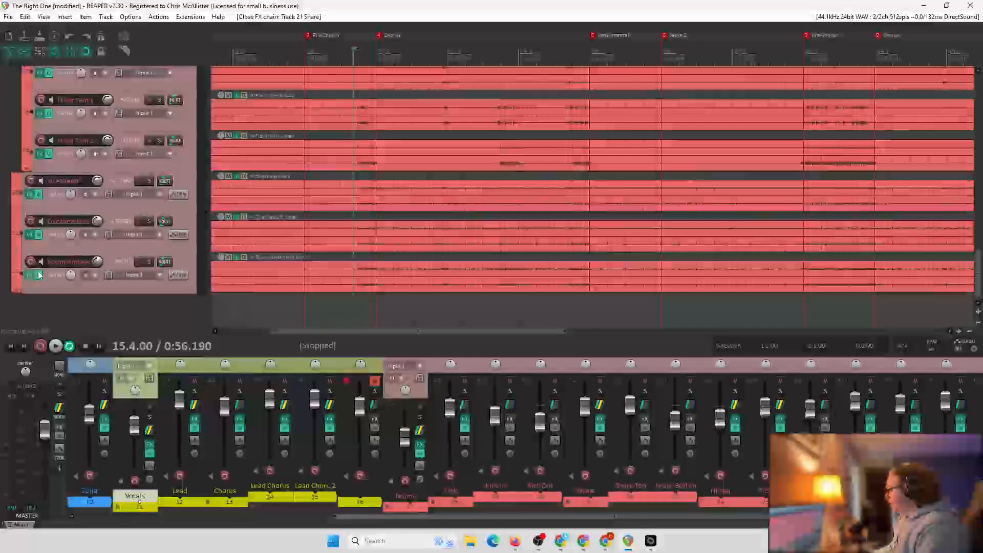
{"action": "scroll", "coordinate": [149, 243], "scroll_direction": "up", "scroll_amount": 2}
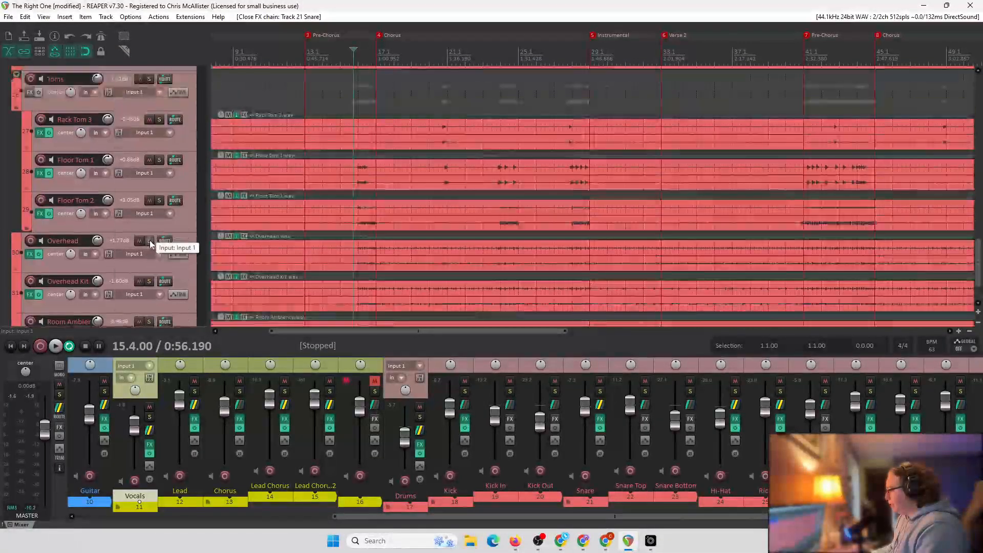
- Place the edit cursor at 16.1, briefly play the full mix, and play the soloed Toms folder track from there
{"action": "scroll", "coordinate": [149, 240], "scroll_direction": "up", "scroll_amount": 1}
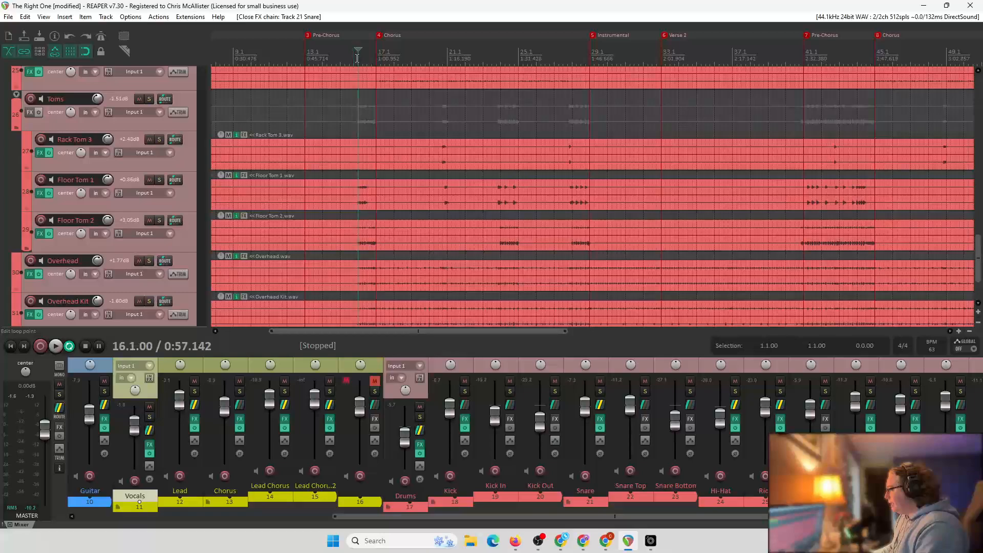
{"action": "scroll", "coordinate": [554, 169], "scroll_direction": "up", "scroll_amount": 4}
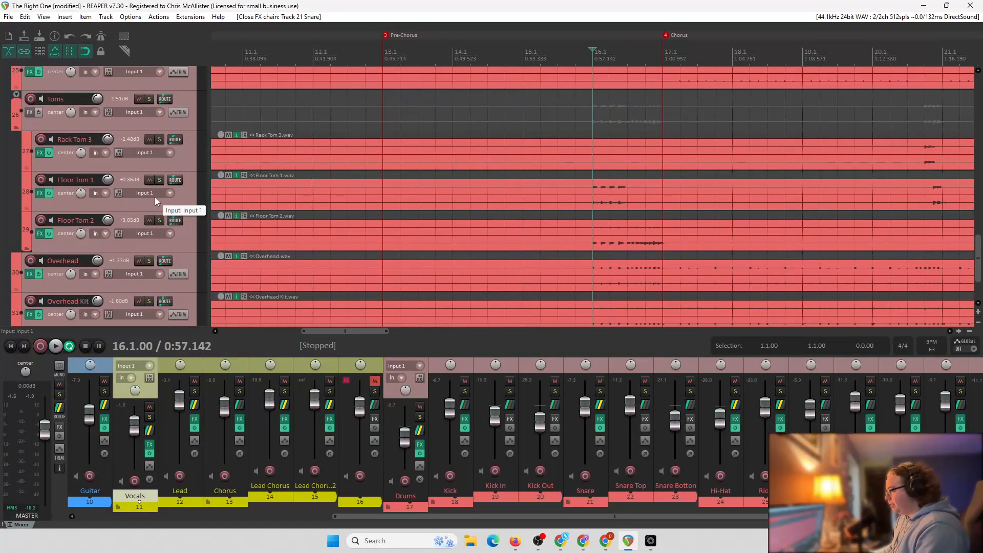
{"action": "key", "text": "space"}
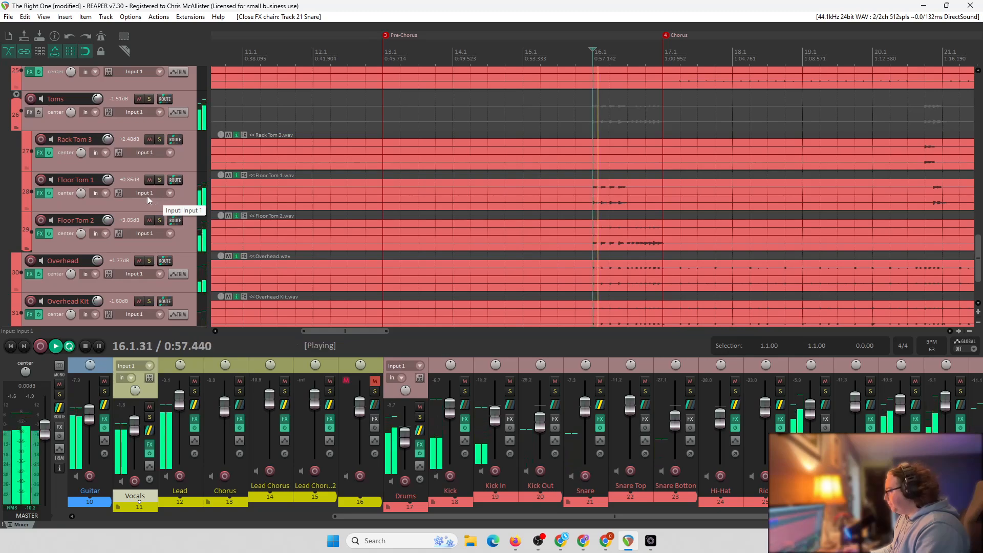
{"action": "key", "text": "space"}
{"action": "left_click", "coordinate": [148, 101]}
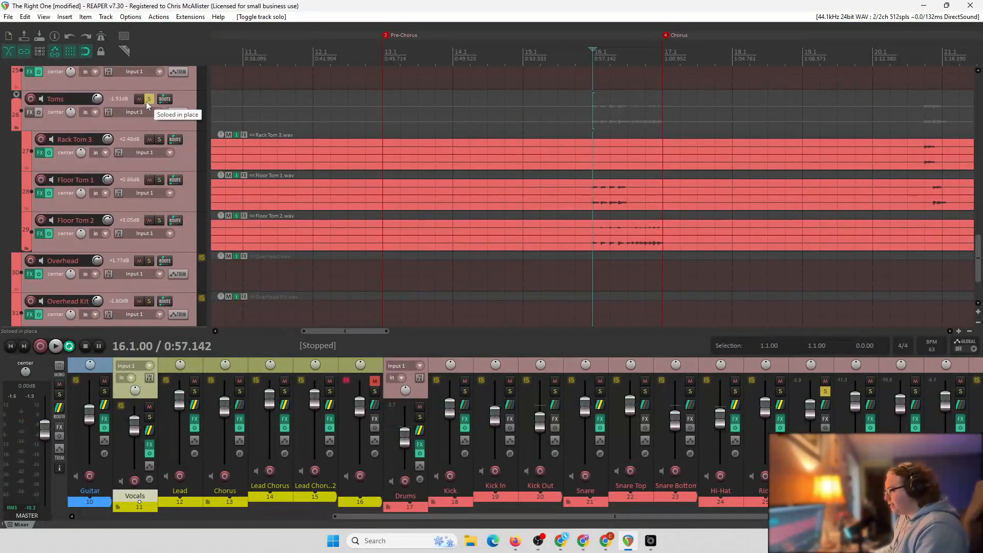
{"action": "key", "text": "space"}
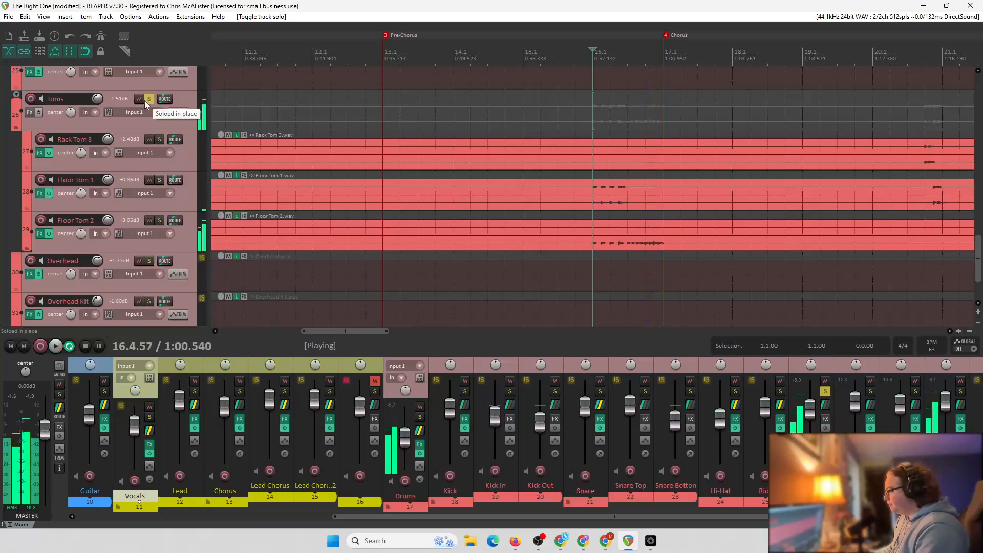
- Compare the soloed toms with the effects on Rack Tom 3 and both Floor Tom tracks bypassed, re-enable the effects and unsolo Toms
{"action": "key", "text": "space"}
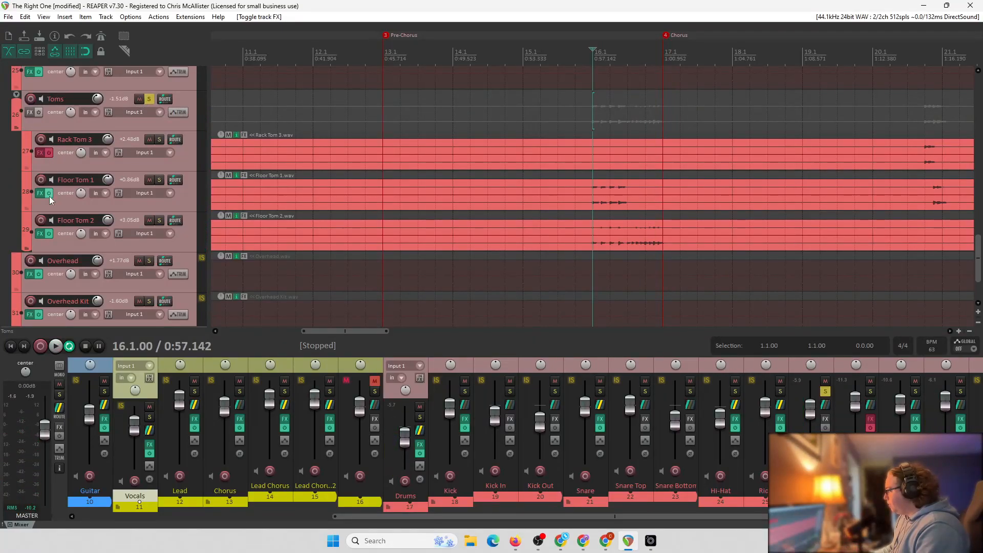
{"action": "key", "text": "space"}
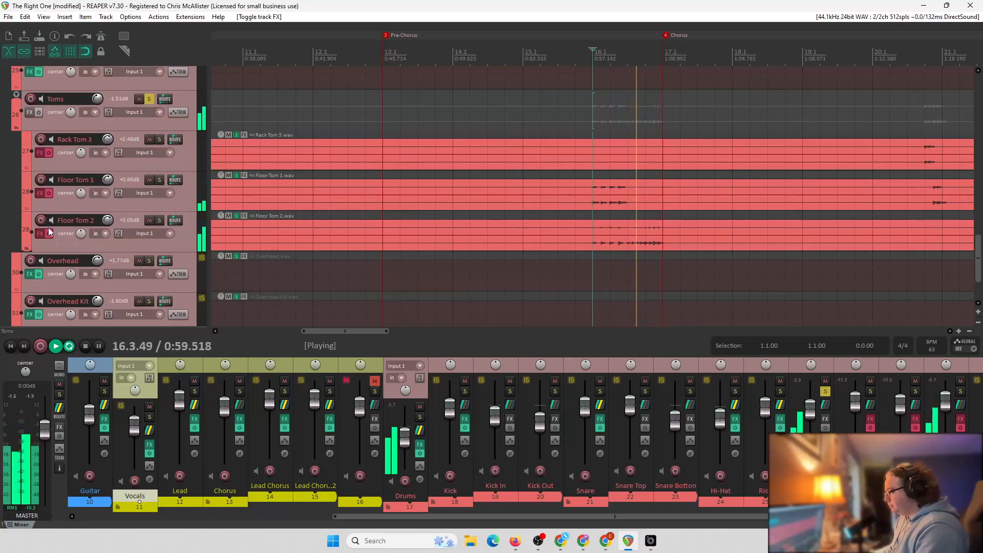
{"action": "key", "text": "space"}
{"action": "left_click", "coordinate": [48, 235]}
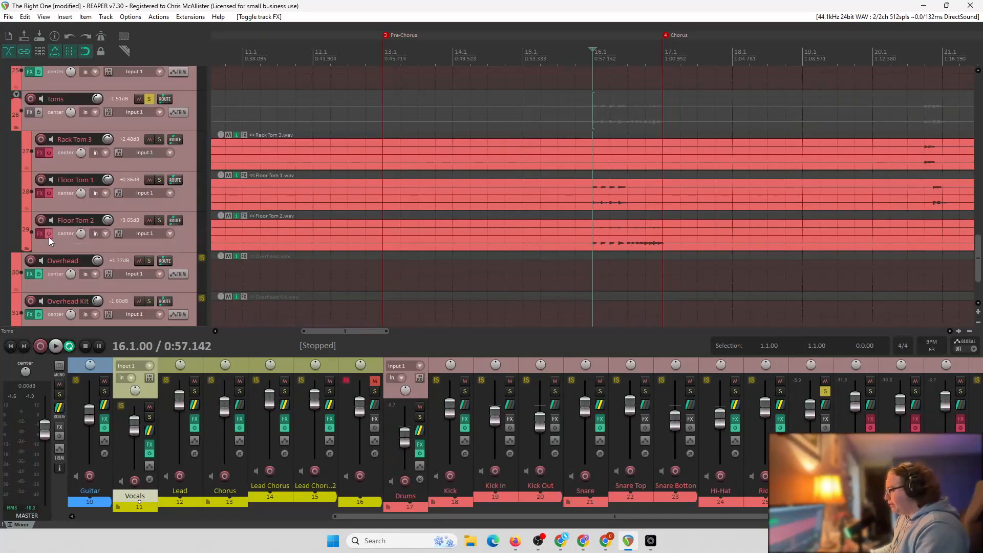
{"action": "left_click", "coordinate": [50, 153]}
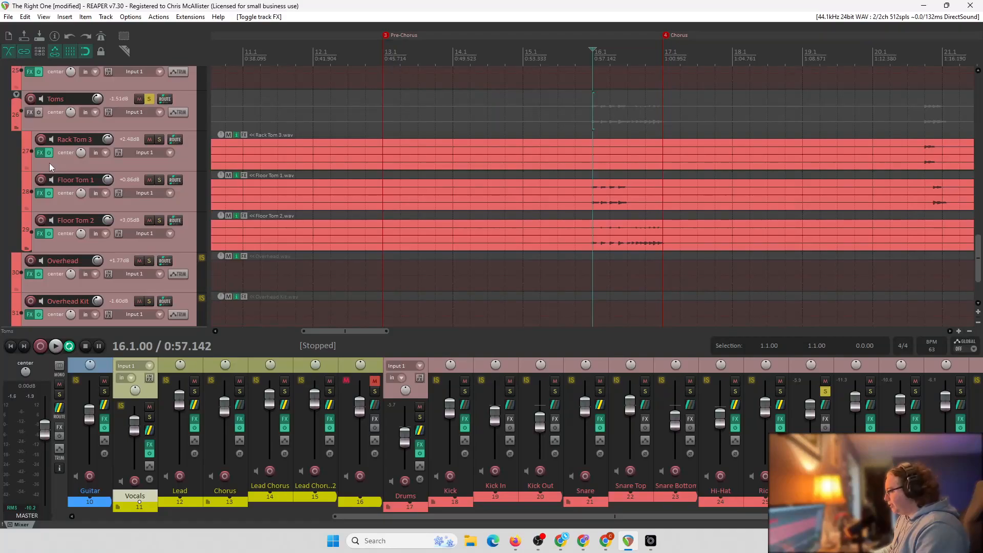
{"action": "left_click", "coordinate": [147, 100]}
- Play the full mix from the Chorus marker at 17.1, watching the vocal tracks, and stop playback
{"action": "scroll", "coordinate": [141, 152], "scroll_direction": "up", "scroll_amount": 2}
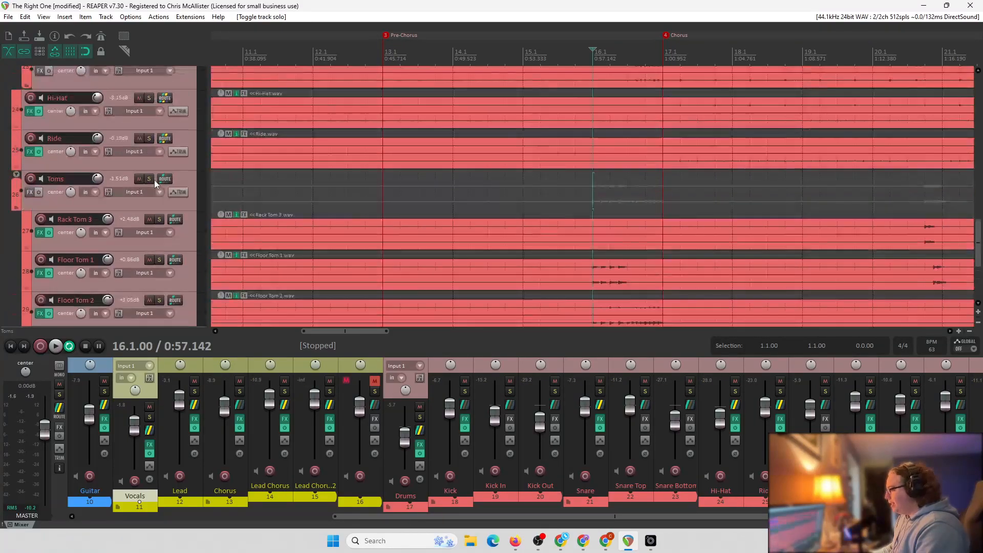
{"action": "scroll", "coordinate": [152, 180], "scroll_direction": "up", "scroll_amount": 6}
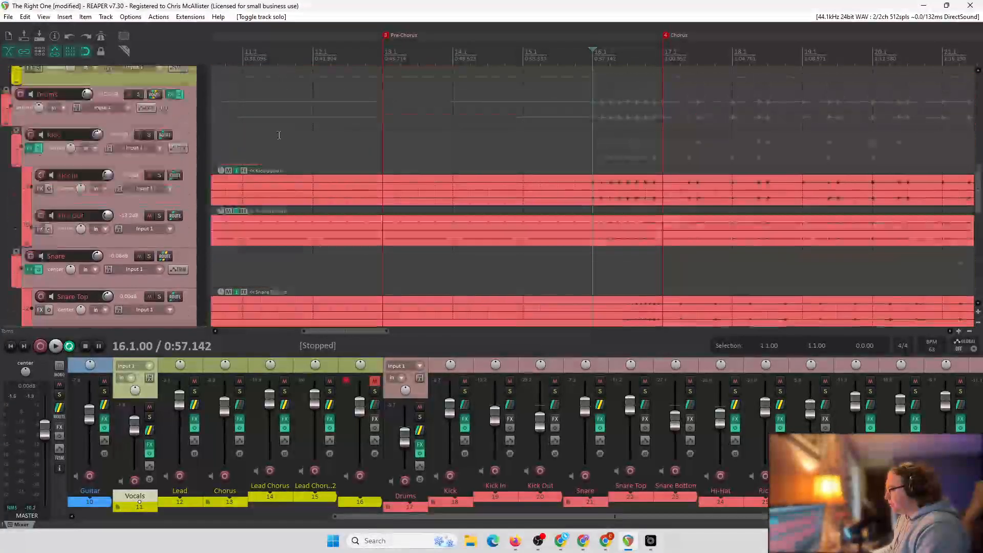
{"action": "scroll", "coordinate": [689, 63], "scroll_direction": "up", "scroll_amount": 2}
{"action": "scroll", "coordinate": [689, 63], "scroll_direction": "down", "scroll_amount": 3}
{"action": "key", "text": "]"}
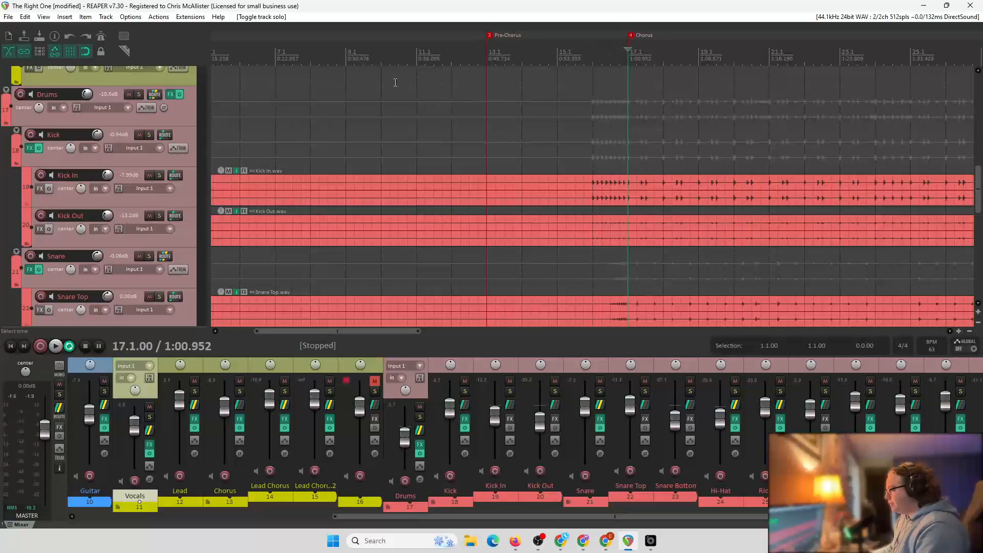
{"action": "key", "text": "space"}
{"action": "scroll", "coordinate": [172, 156], "scroll_direction": "up", "scroll_amount": 1}
{"action": "left_click_drag", "start_coordinate": [379, 331], "coordinate": [474, 331]}
{"action": "scroll", "coordinate": [185, 264], "scroll_direction": "up", "scroll_amount": 3}
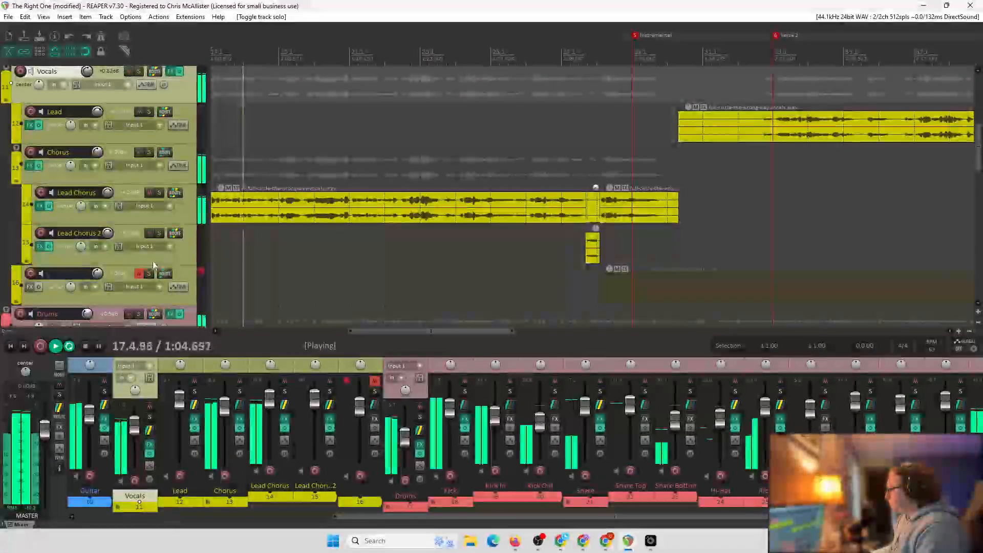
{"action": "scroll", "coordinate": [155, 257], "scroll_direction": "up", "scroll_amount": 2}
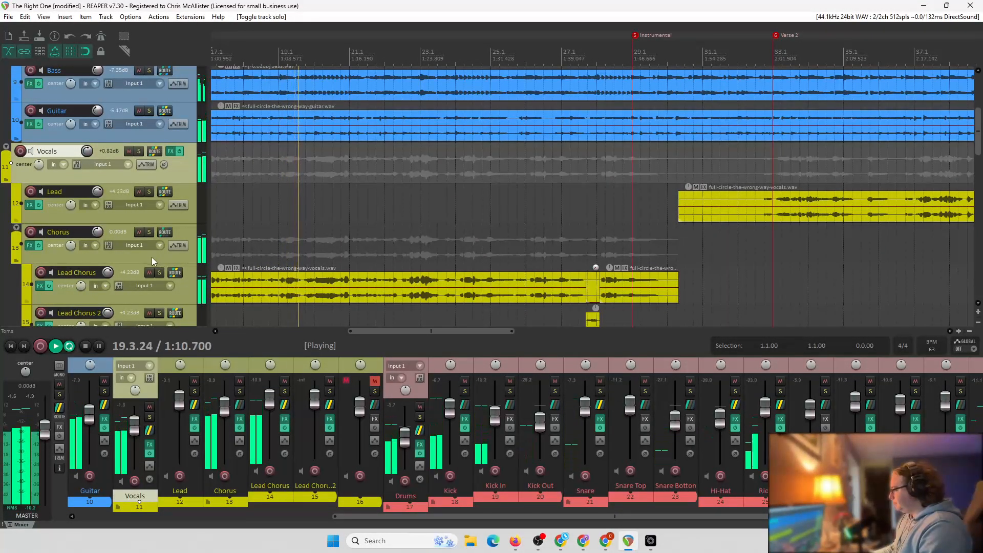
{"action": "scroll", "coordinate": [152, 259], "scroll_direction": "down", "scroll_amount": 2}
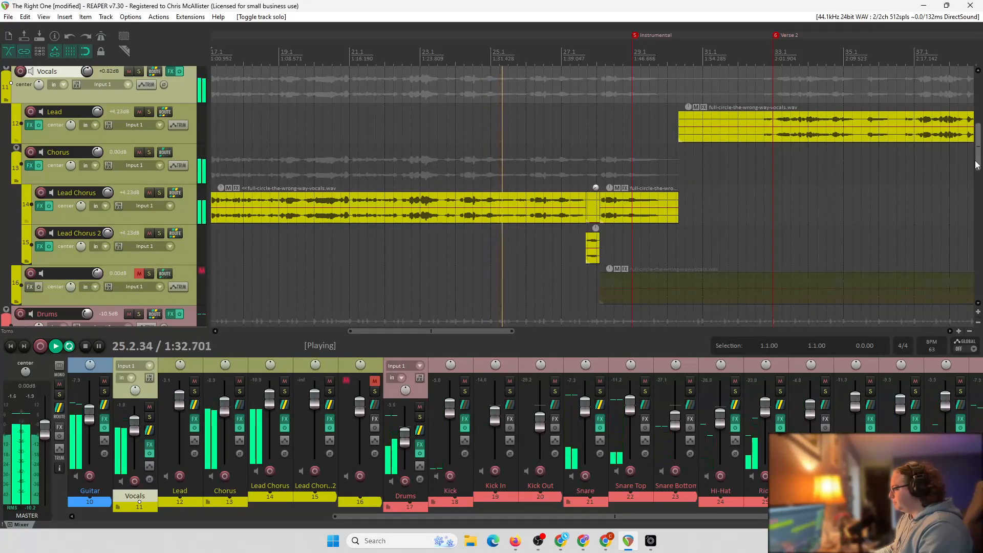
{"action": "key", "text": "space"}
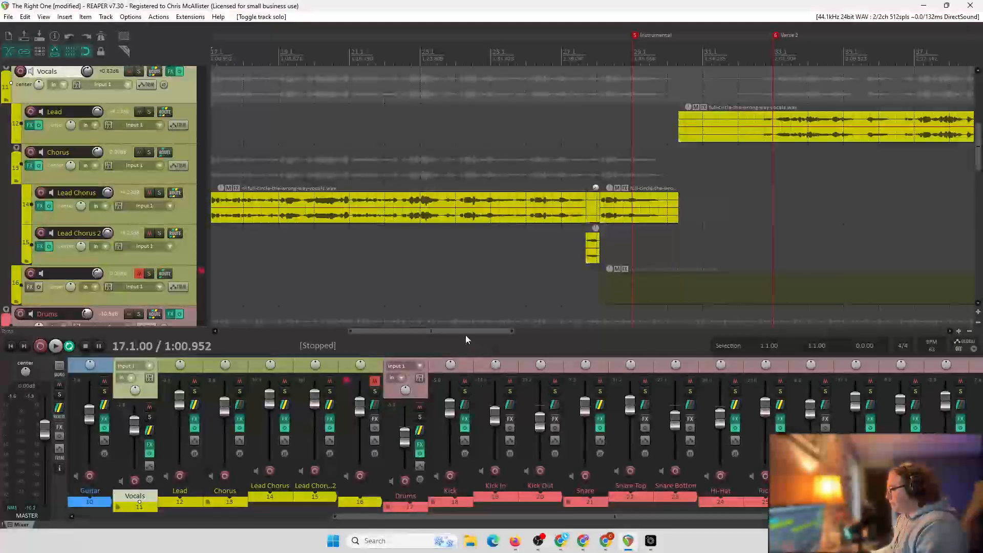
- Place the edit cursor at the Instrumental marker at 29.1, play the full mix into Verse 2, and stop
{"action": "left_click_drag", "start_coordinate": [466, 332], "coordinate": [506, 332]}
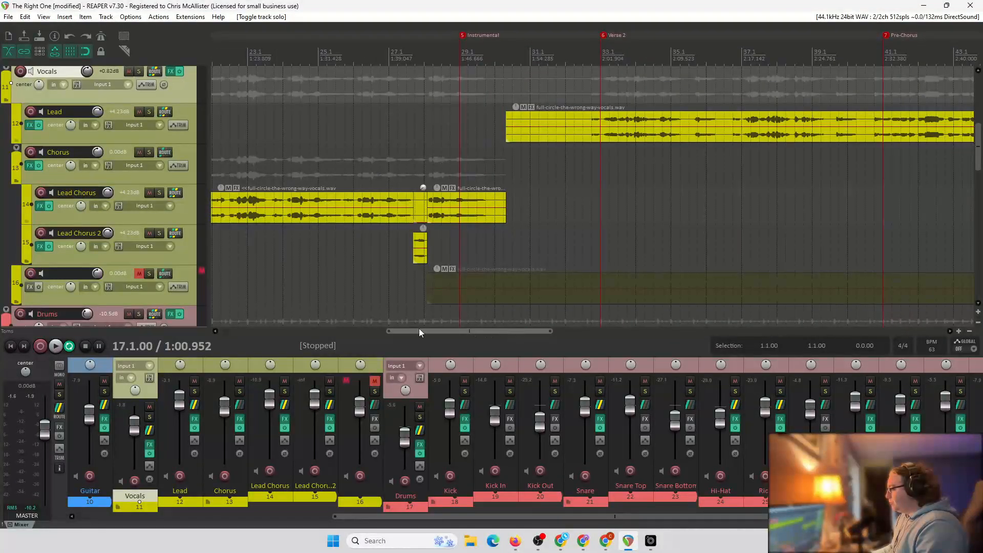
{"action": "scroll", "coordinate": [131, 292], "scroll_direction": "down", "scroll_amount": 6}
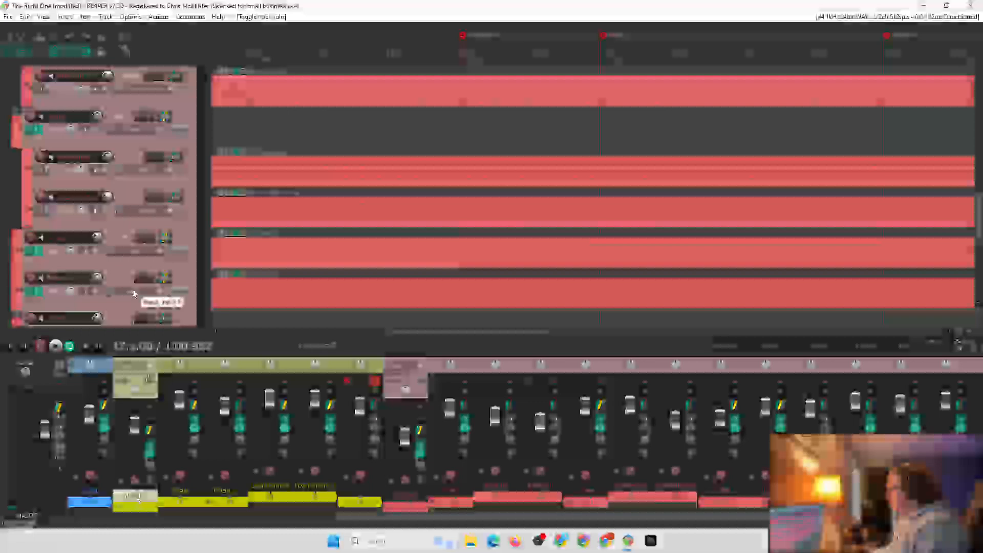
{"action": "scroll", "coordinate": [135, 294], "scroll_direction": "up", "scroll_amount": 6}
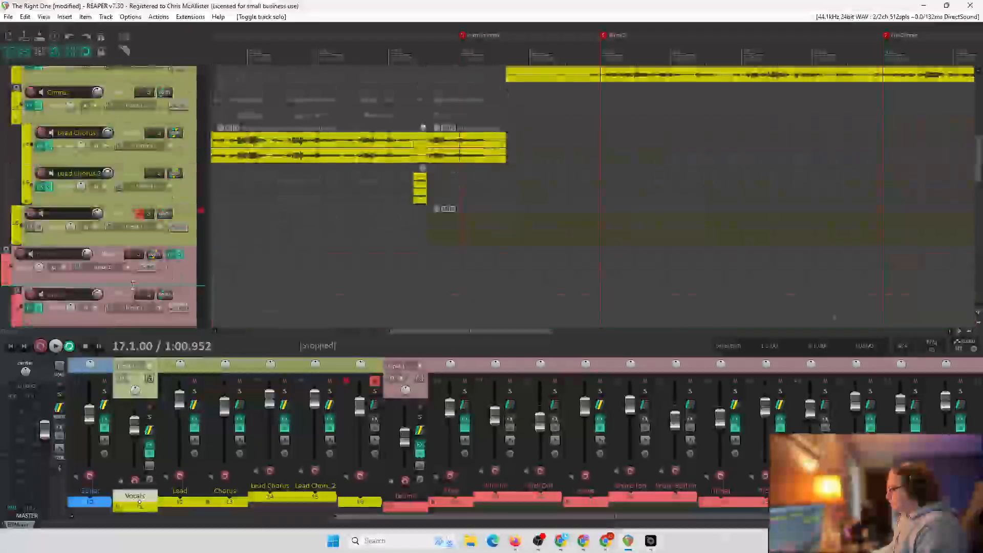
{"action": "scroll", "coordinate": [132, 285], "scroll_direction": "up", "scroll_amount": 4}
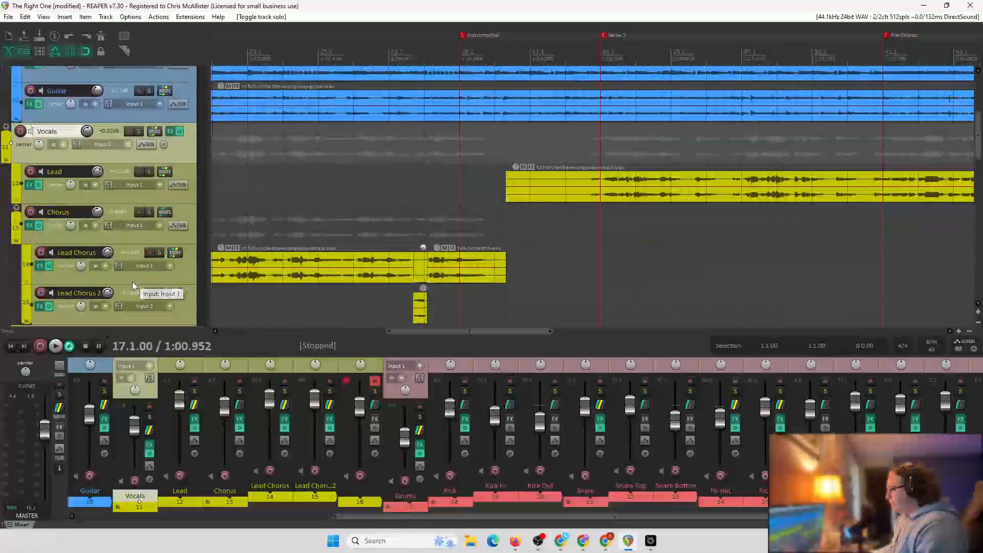
{"action": "scroll", "coordinate": [133, 285], "scroll_direction": "down", "scroll_amount": 3}
{"action": "scroll", "coordinate": [135, 281], "scroll_direction": "up", "scroll_amount": 4}
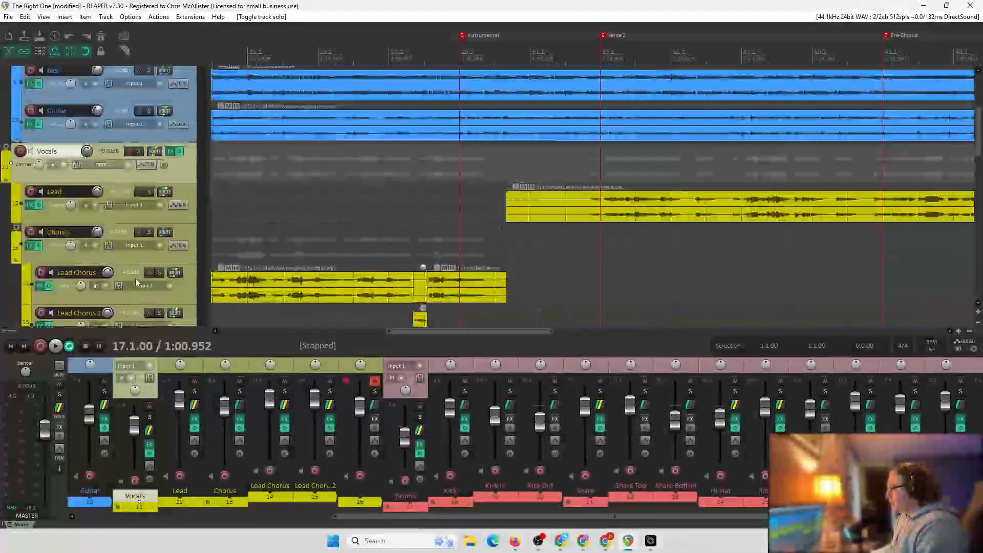
{"action": "left_click", "coordinate": [459, 50]}
{"action": "key", "text": "space"}
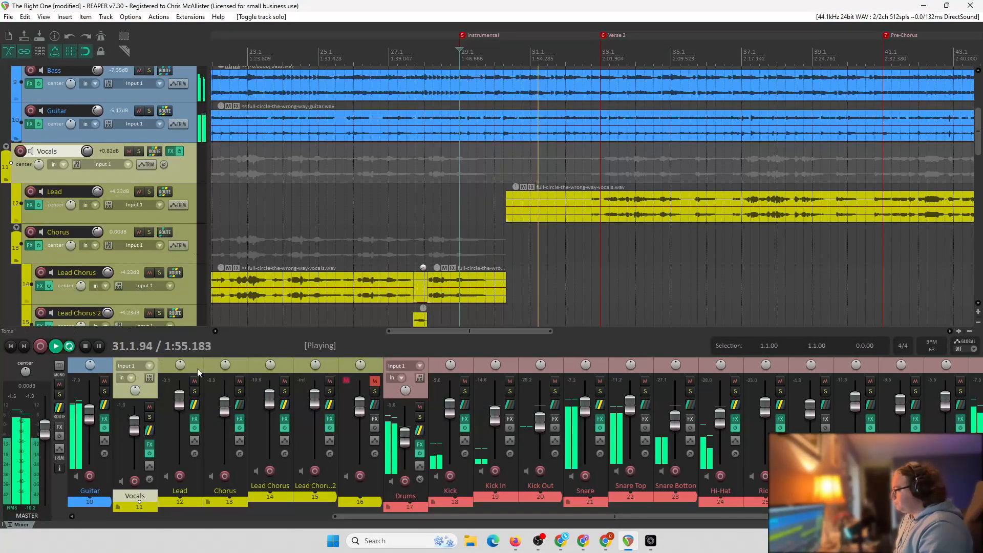
{"action": "left_click_drag", "start_coordinate": [459, 332], "coordinate": [520, 330]}
{"action": "left_click_drag", "start_coordinate": [533, 514], "coordinate": [412, 533]}
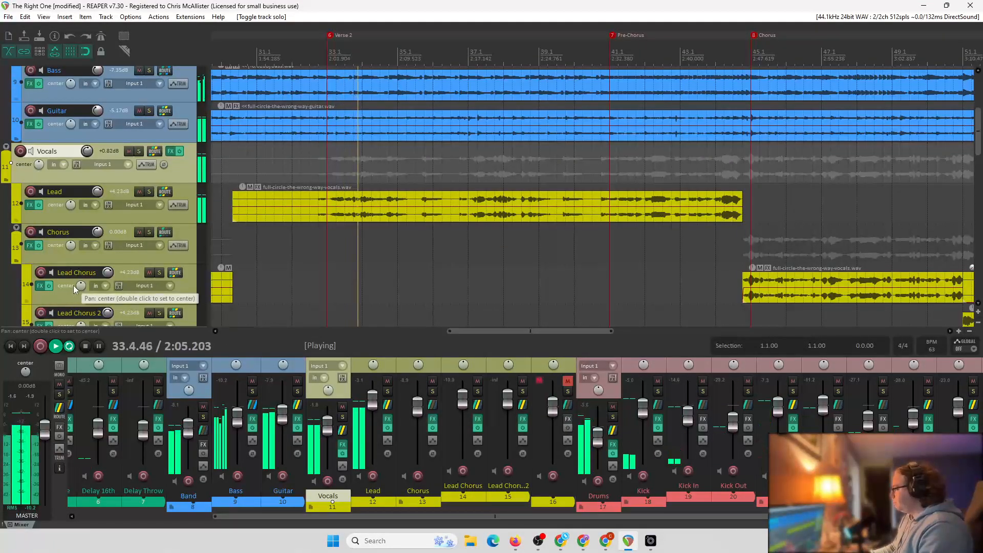
{"action": "key", "text": "space"}
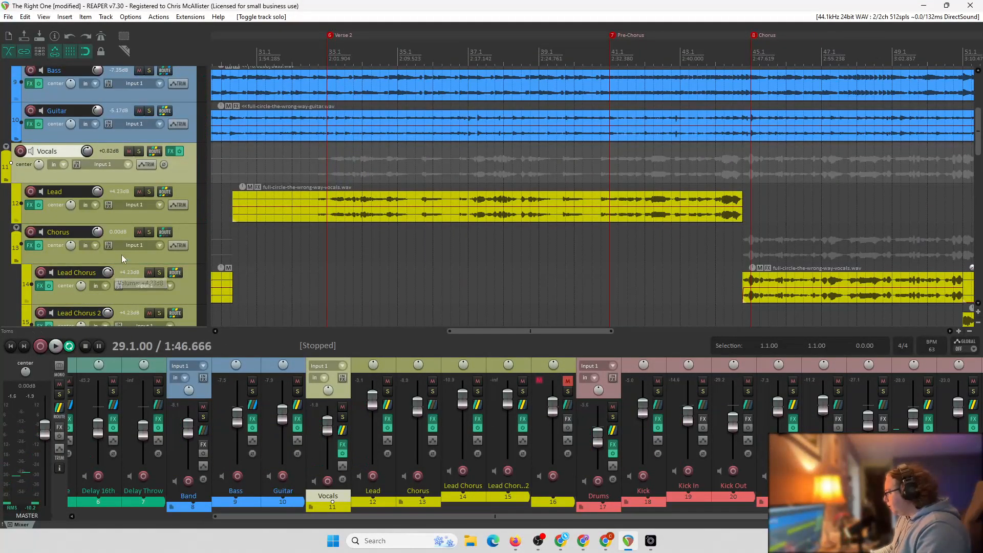
- Solo the Band folder track, play it from the Verse 2 marker at 33.1, and solo the Bass track
{"action": "scroll", "coordinate": [122, 253], "scroll_direction": "up", "scroll_amount": 2}
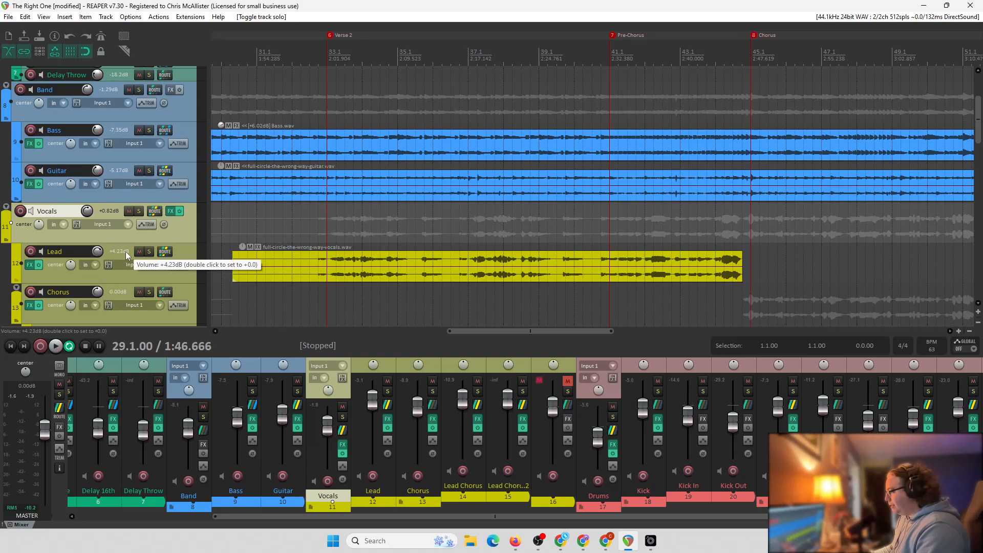
{"action": "left_click", "coordinate": [139, 90]}
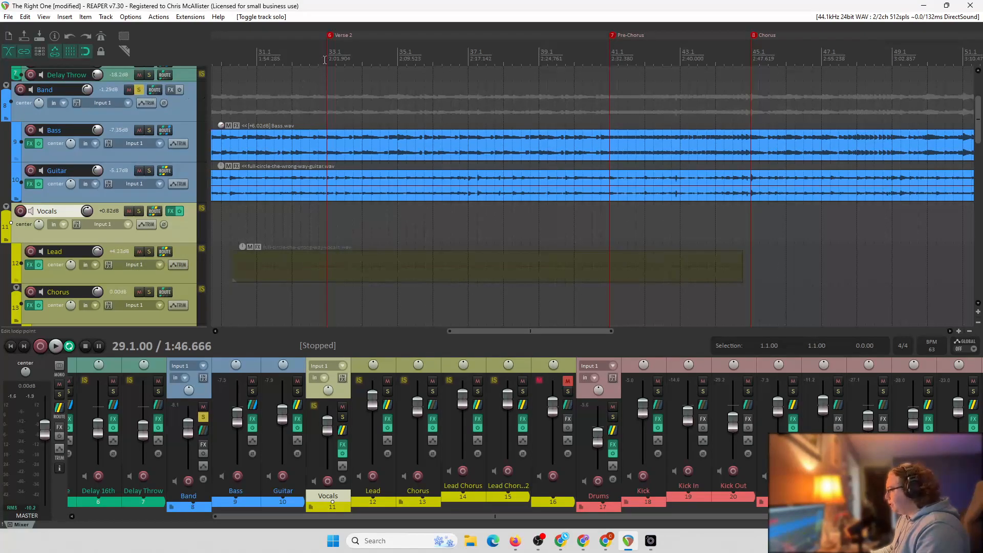
{"action": "key", "text": "space"}
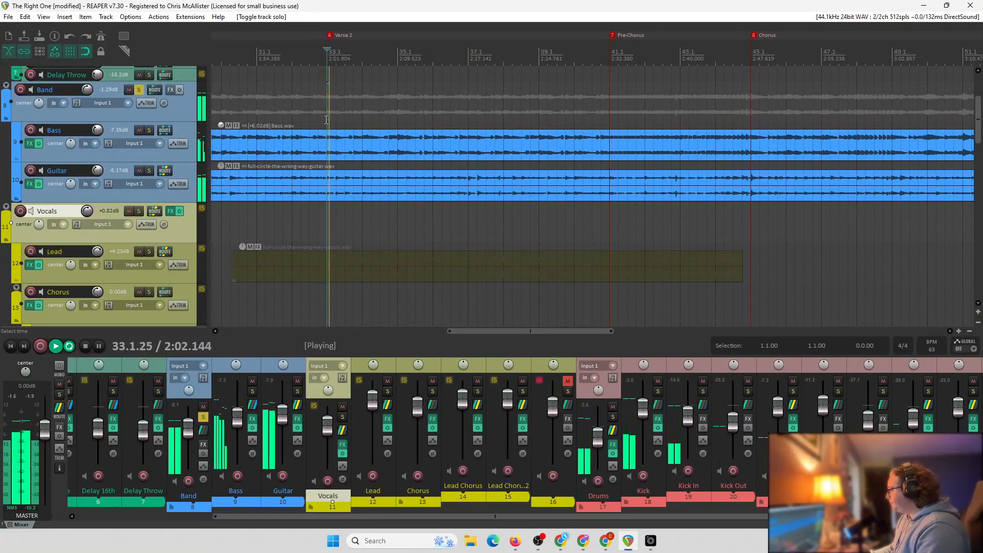
{"action": "left_click", "coordinate": [149, 130]}
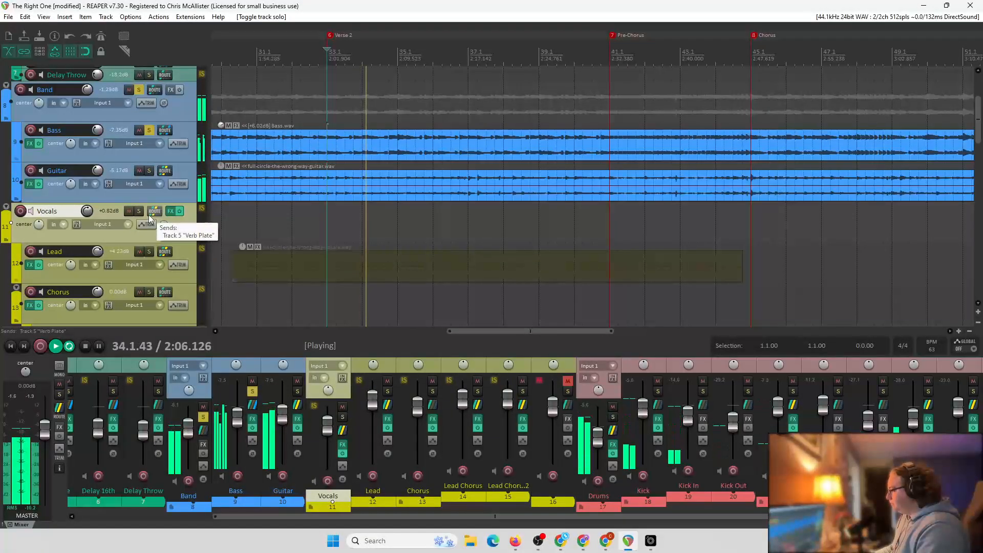
- Open the Bass track's effects chain, review the TDR Nova equalizer curve during playback, and stop
{"action": "left_click", "coordinate": [29, 143]}
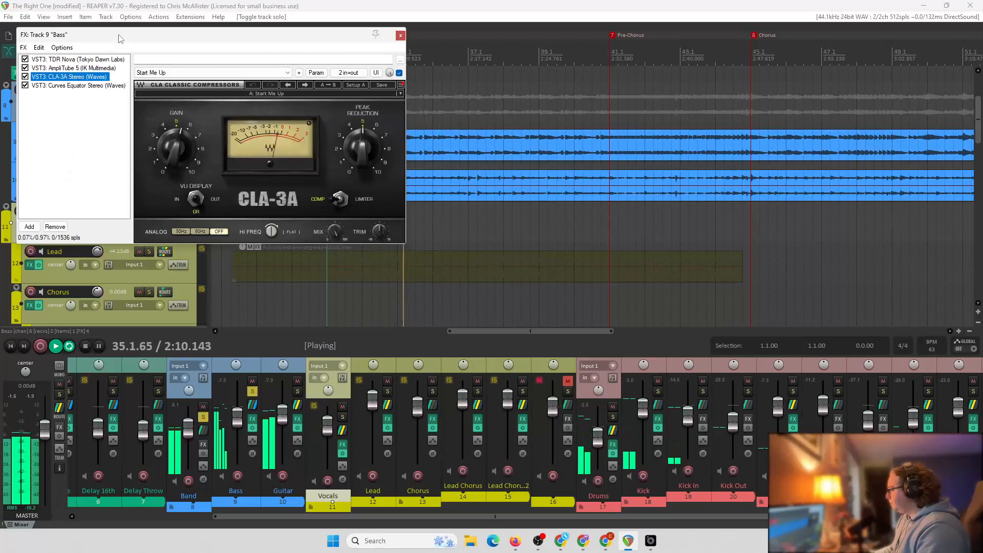
{"action": "left_click_drag", "start_coordinate": [128, 35], "coordinate": [247, 182]}
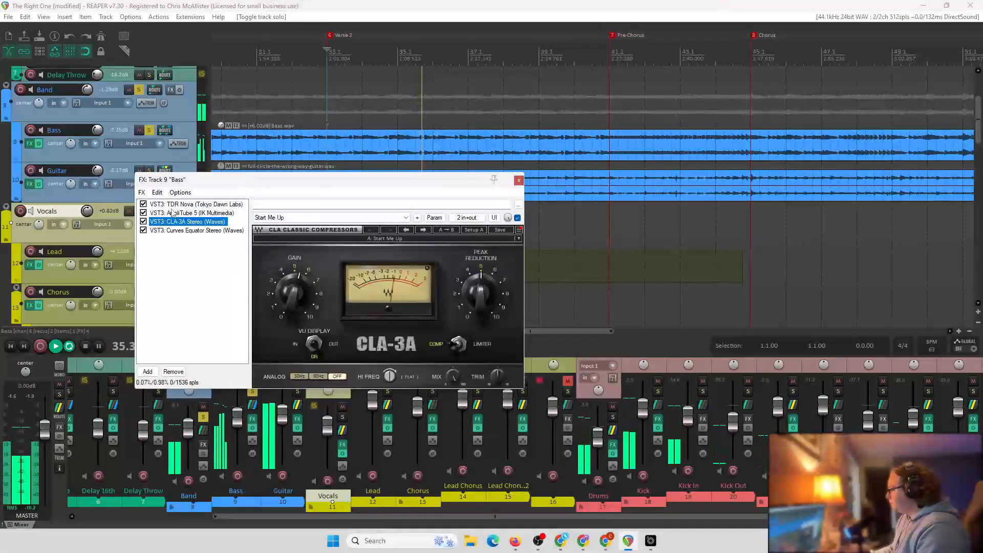
{"action": "left_click", "coordinate": [196, 204]}
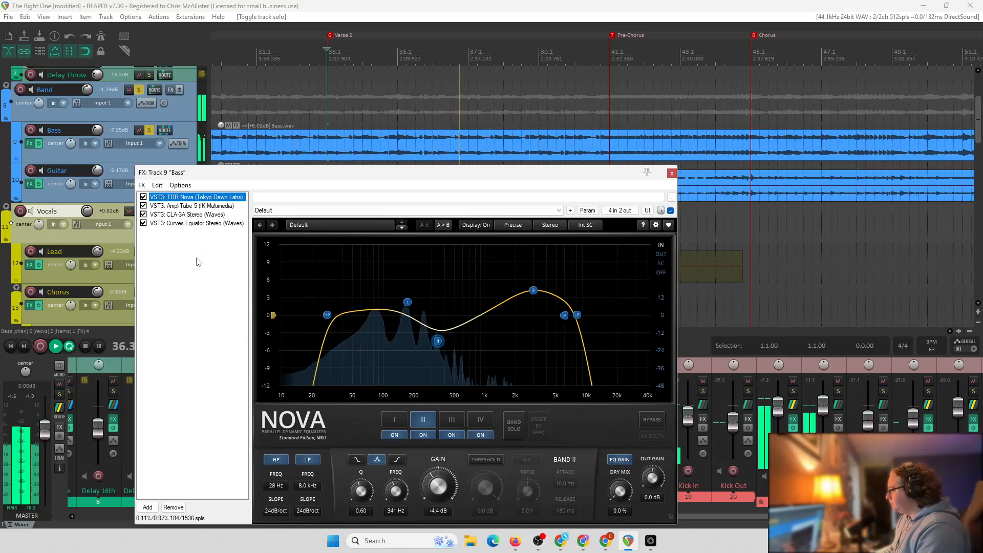
{"action": "key", "text": "space"}
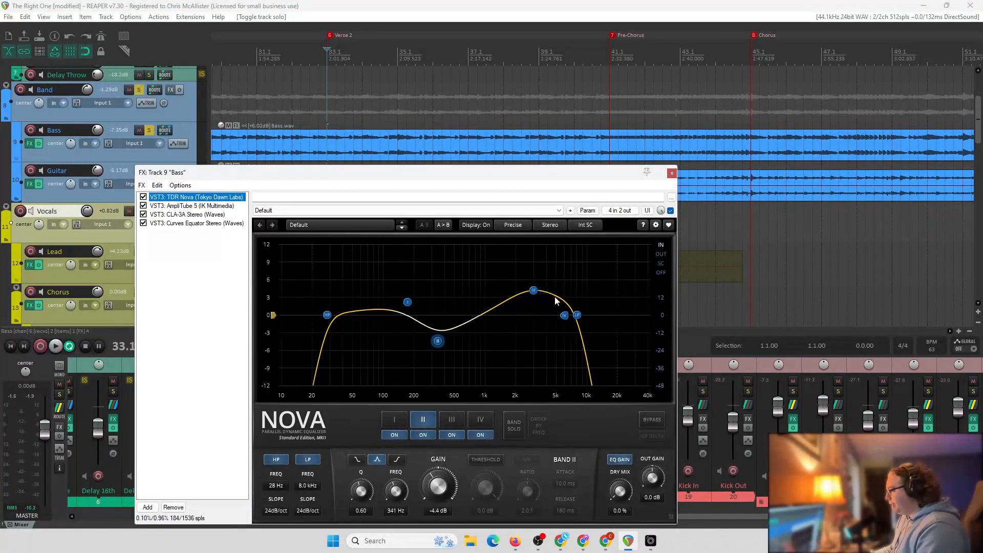
- Browse the amp models in the Bass track's AmpliTube 5 and compare the bass with AmpliTube bypassed and enabled
{"action": "left_click", "coordinate": [219, 207]}
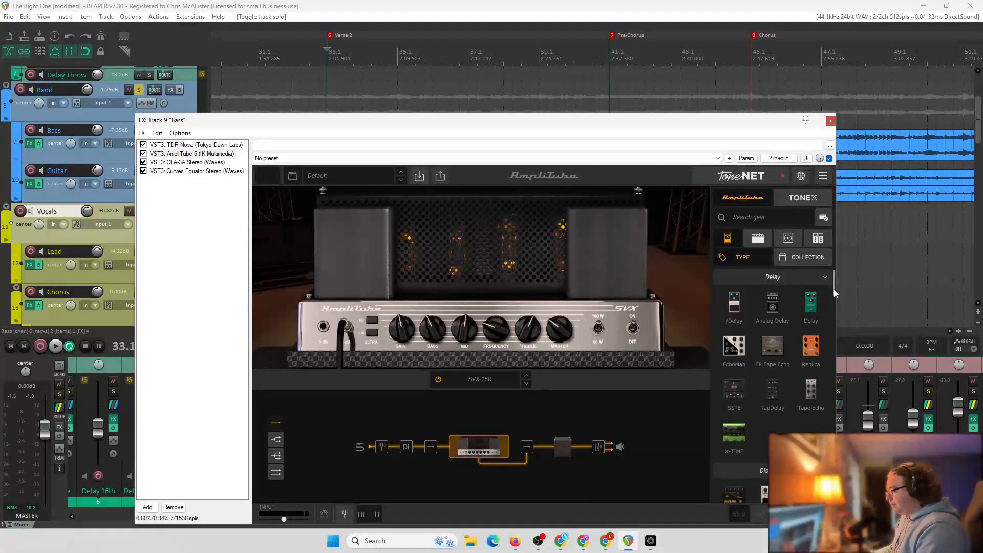
{"action": "left_click_drag", "start_coordinate": [834, 289], "coordinate": [828, 441]}
{"action": "left_click", "coordinate": [769, 245]}
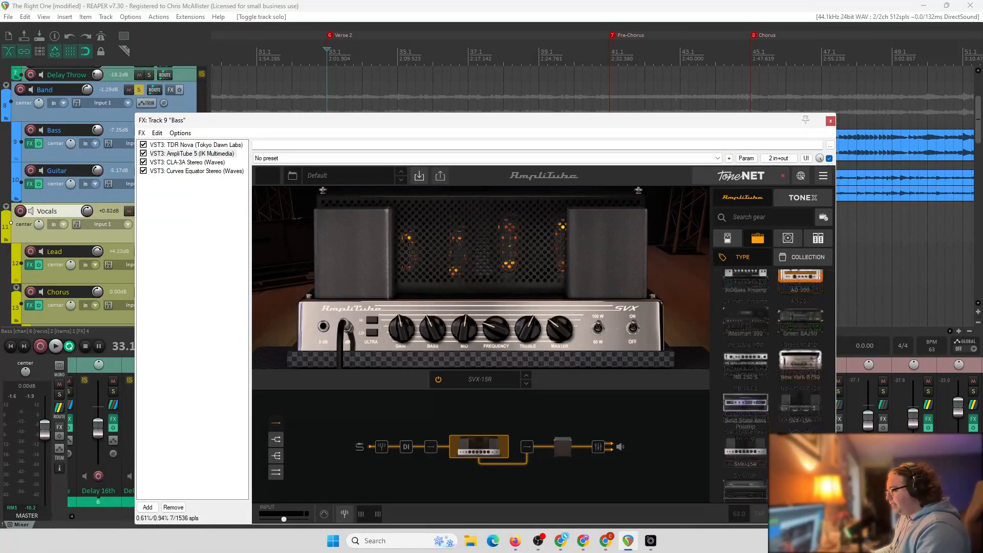
{"action": "scroll", "coordinate": [753, 353], "scroll_direction": "down", "scroll_amount": 2}
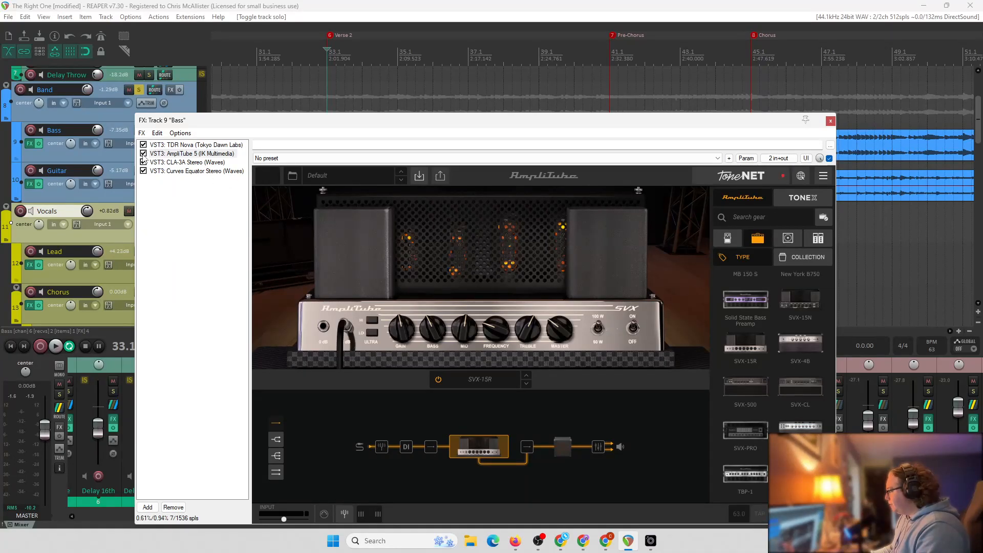
{"action": "key", "text": "space"}
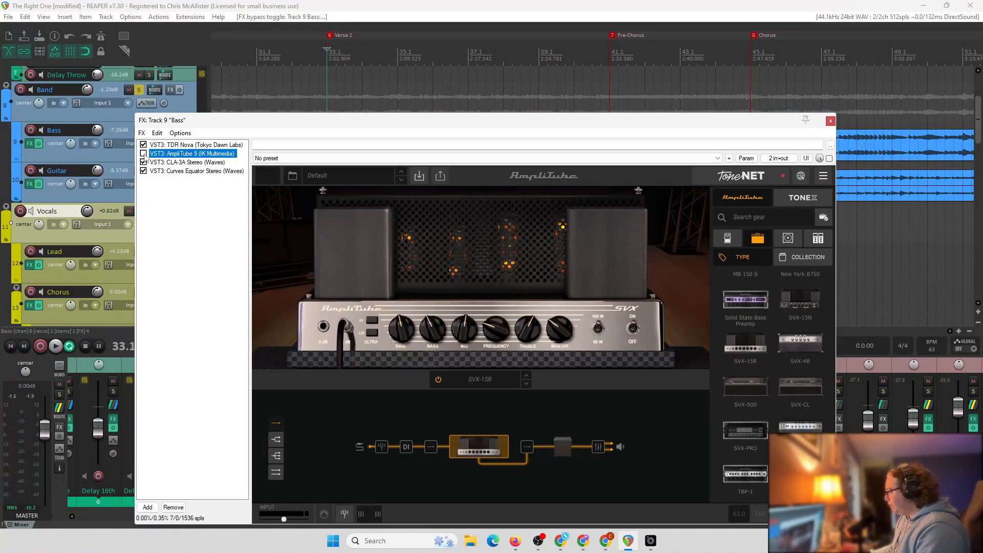
{"action": "key", "text": "space"}
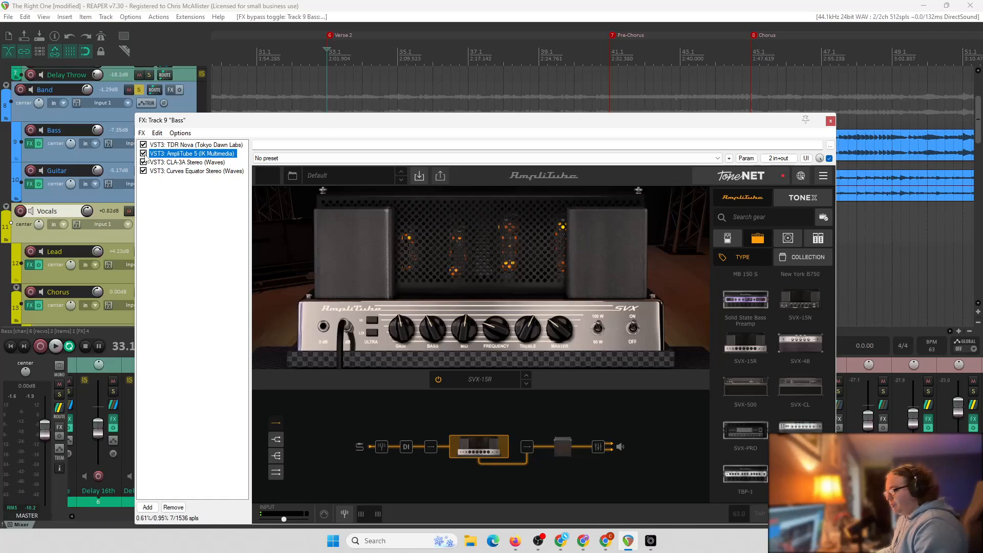
- Review the CLA-3A compressor and Curves Equator settings on the Bass track, moving the effects window clear of the track controls
{"action": "left_click", "coordinate": [165, 163]}
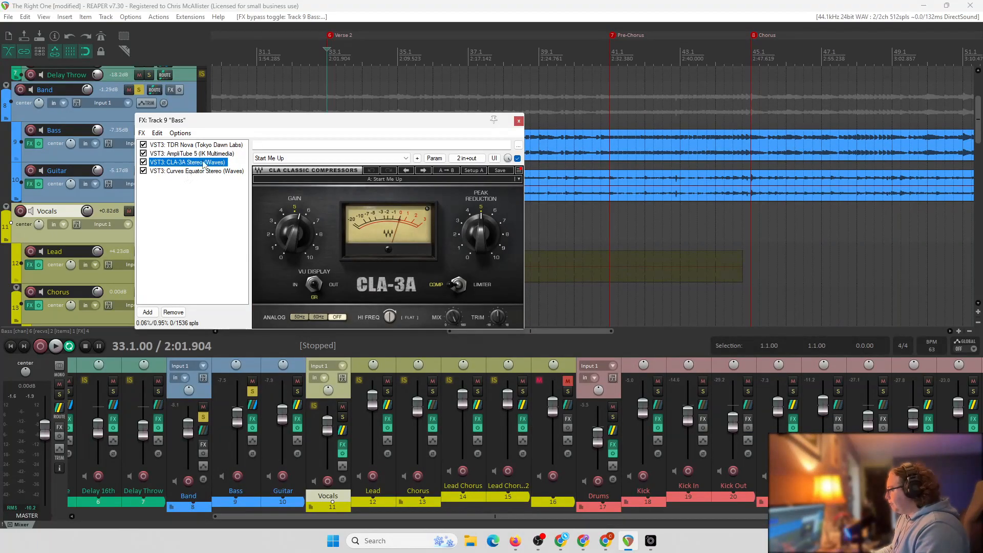
{"action": "left_click_drag", "start_coordinate": [247, 123], "coordinate": [227, 159]}
{"action": "left_click", "coordinate": [189, 206]}
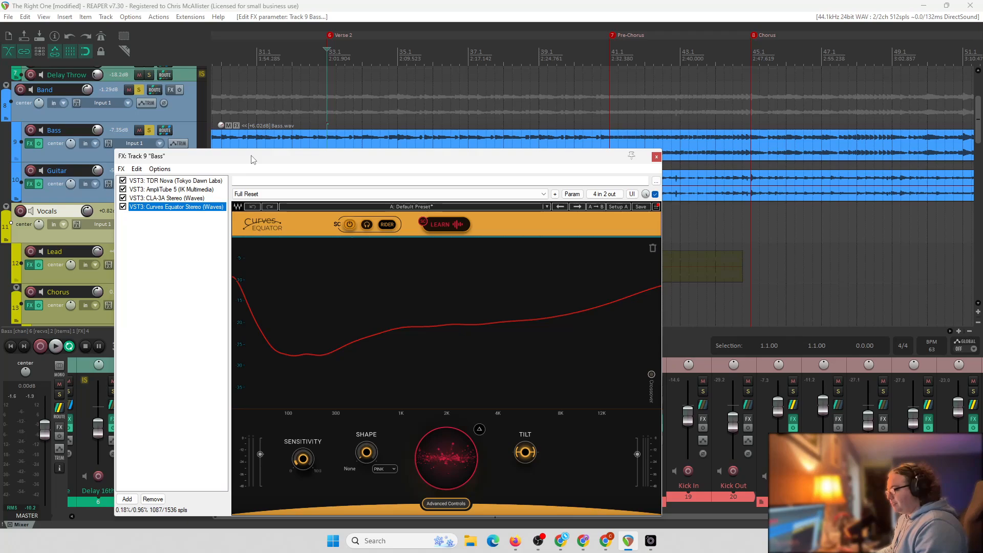
{"action": "left_click_drag", "start_coordinate": [251, 159], "coordinate": [428, 65]}
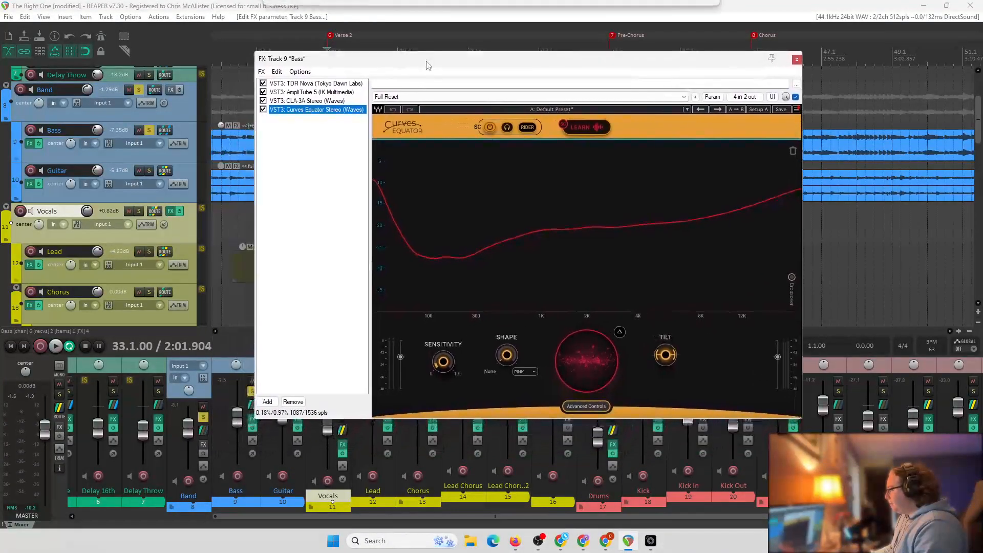
- Review the Bass track's routing with its receives from the Guitar and Drums tracks, and move the effects window off the track controls
{"action": "left_click", "coordinate": [250, 406]}
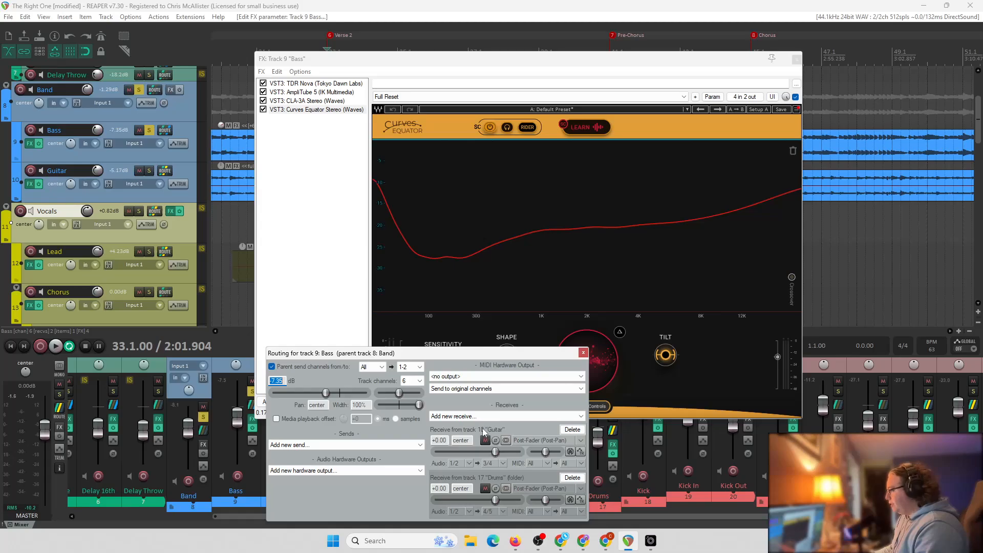
{"action": "left_click", "coordinate": [583, 353]}
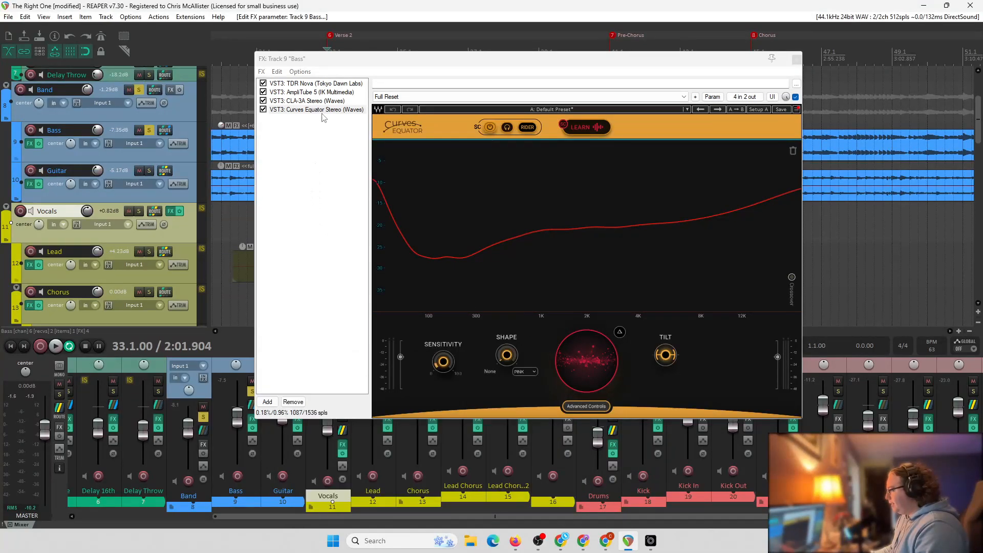
{"action": "left_click_drag", "start_coordinate": [337, 62], "coordinate": [410, 45]}
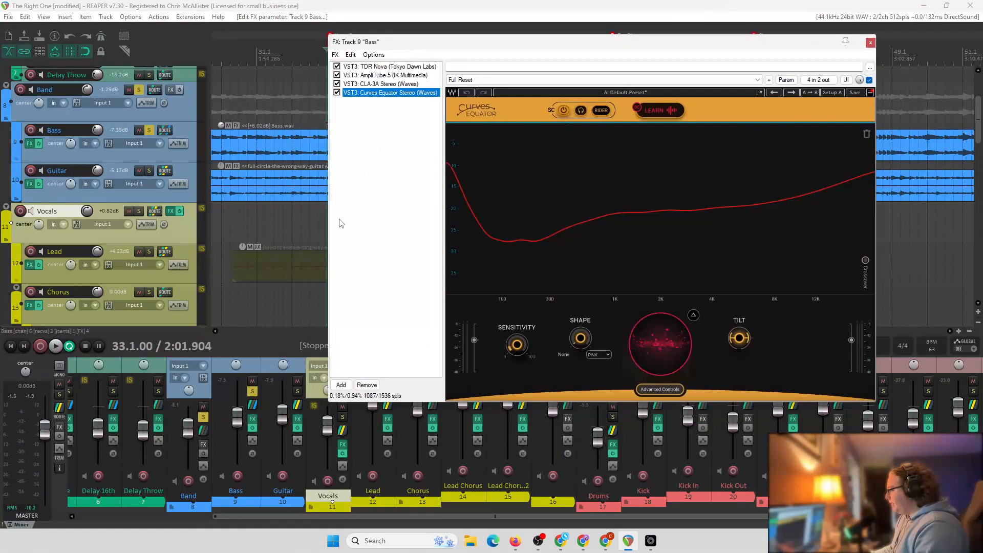
- Watch Curves Equator react to the soloed bass during playback, stop, and switch its sidechain off and back on
{"action": "key", "text": "space"}
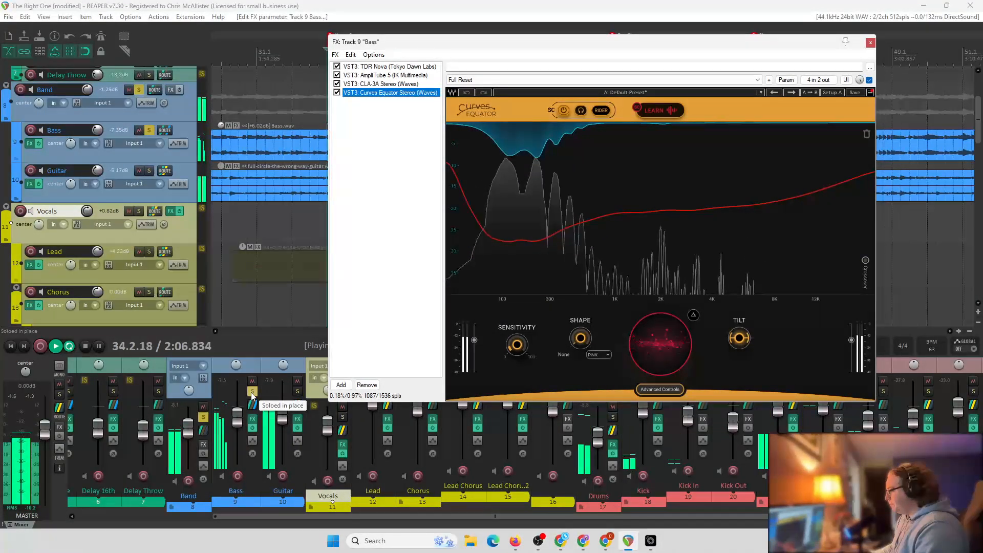
{"action": "key", "text": "space"}
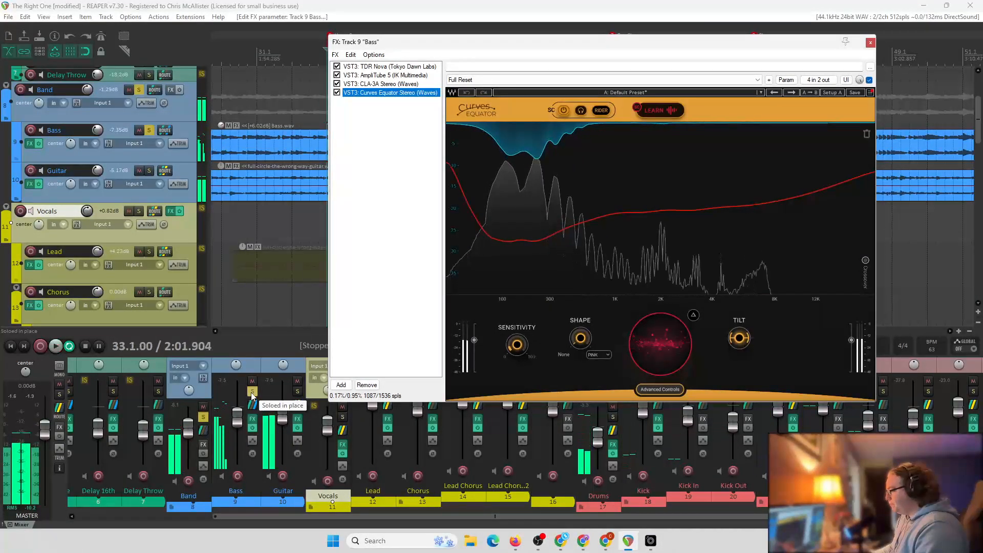
{"action": "left_click", "coordinate": [563, 111]}
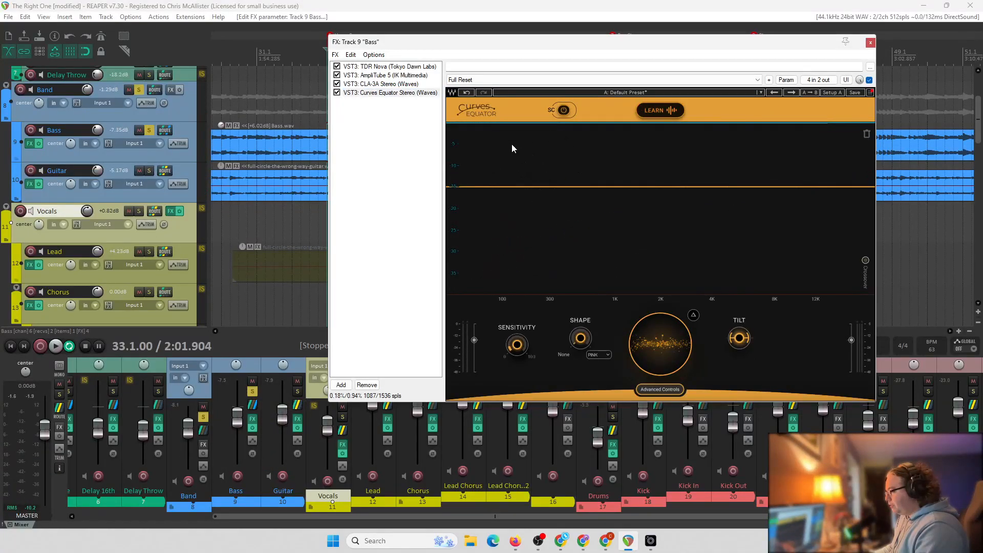
{"action": "left_click", "coordinate": [564, 111]}
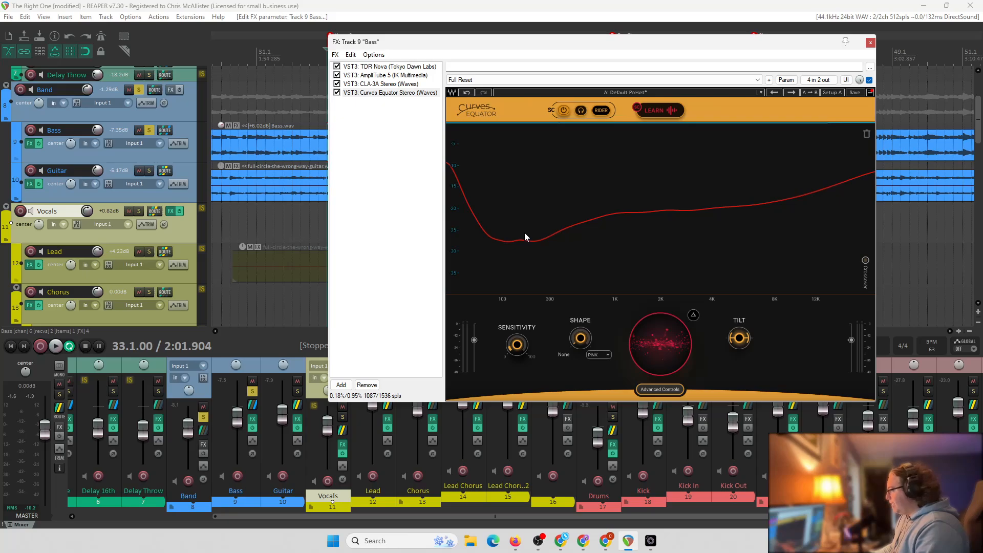
- Play the bass from 33.1 and compare it with Curves Equator Stereo bypassed and enabled
{"action": "key", "text": "space"}
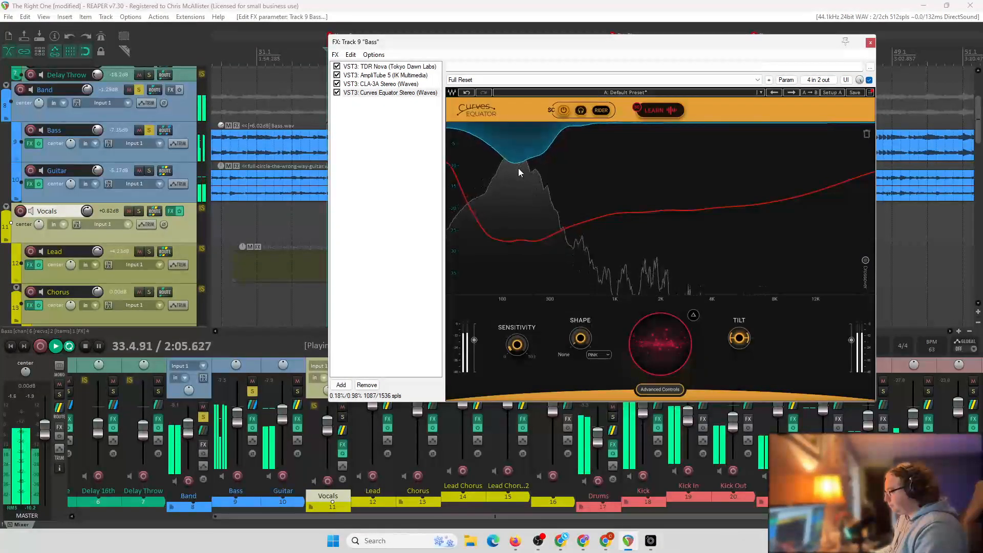
{"action": "left_click", "coordinate": [337, 93]}
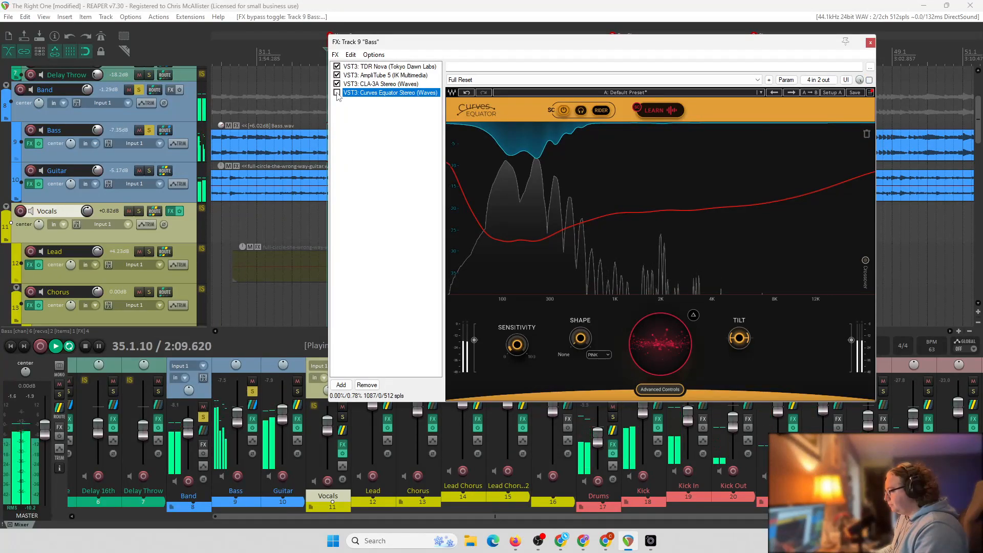
{"action": "left_click", "coordinate": [337, 94]}
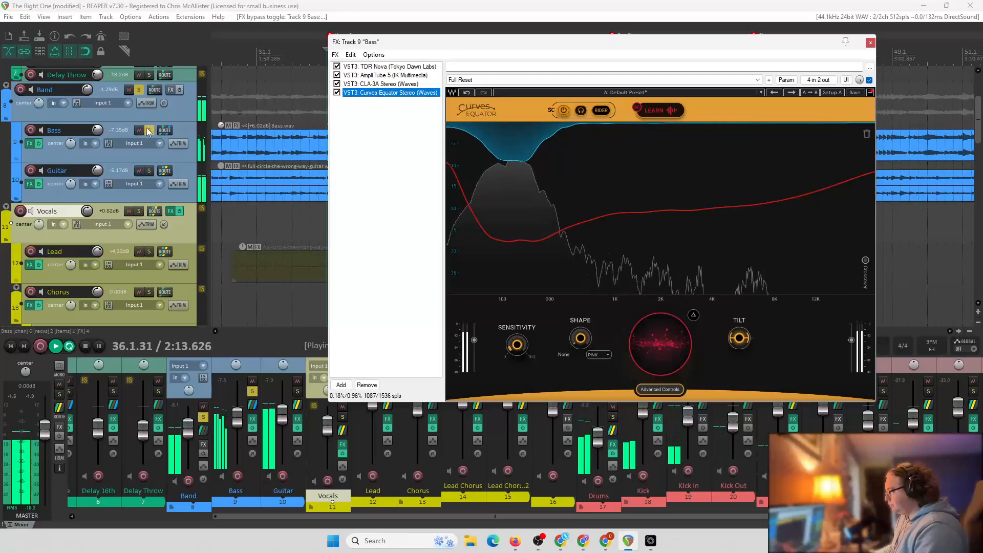
- Close the Bass track's effects chain and unsolo the Bass and Band tracks while the song keeps playing
{"action": "left_click", "coordinate": [870, 43]}
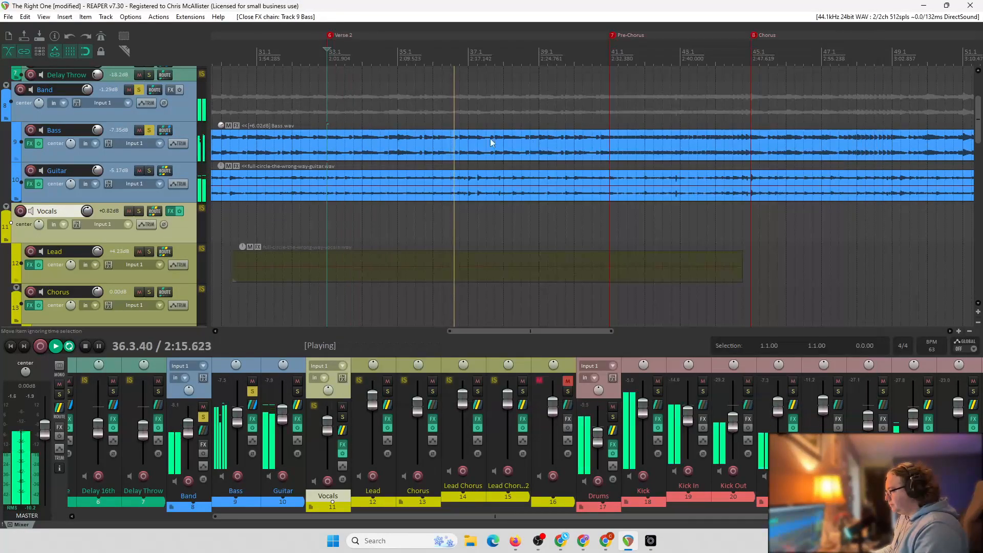
{"action": "left_click", "coordinate": [148, 132]}
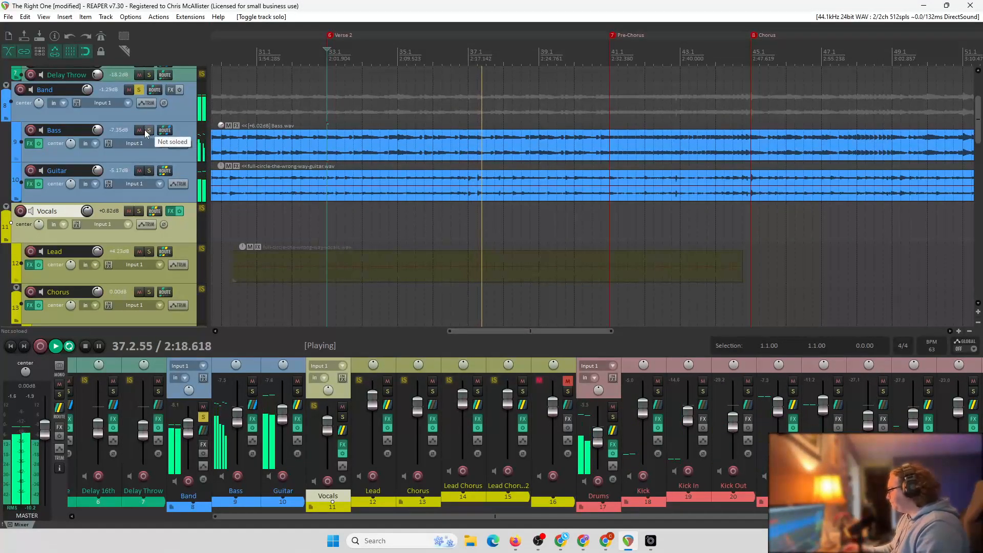
{"action": "left_click", "coordinate": [139, 90]}
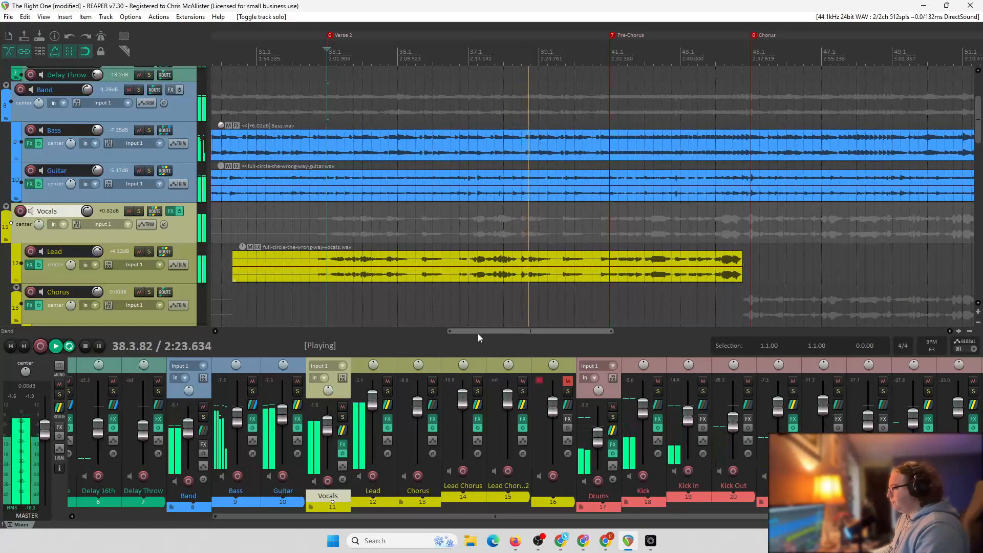
- Stop the full mix, solo the Toms folder track, and play it from the Pre-Chorus marker at 41.1
{"action": "left_click_drag", "start_coordinate": [478, 333], "coordinate": [526, 332]}
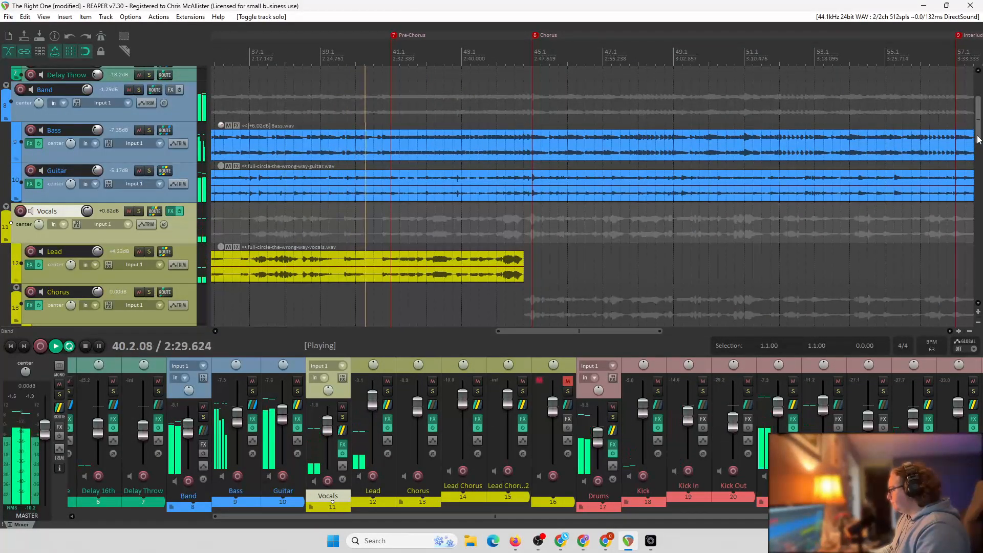
{"action": "left_click_drag", "start_coordinate": [978, 139], "coordinate": [979, 279]}
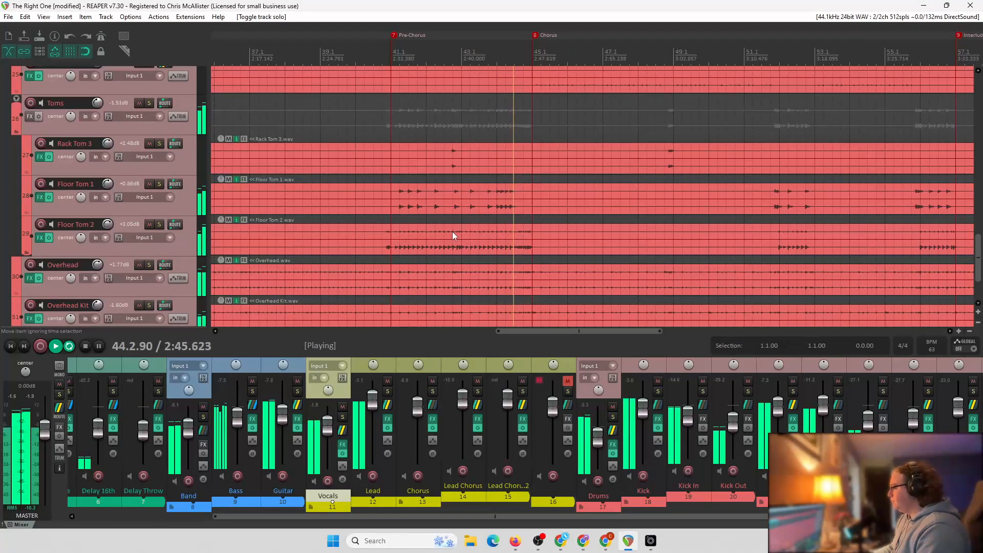
{"action": "key", "text": "space"}
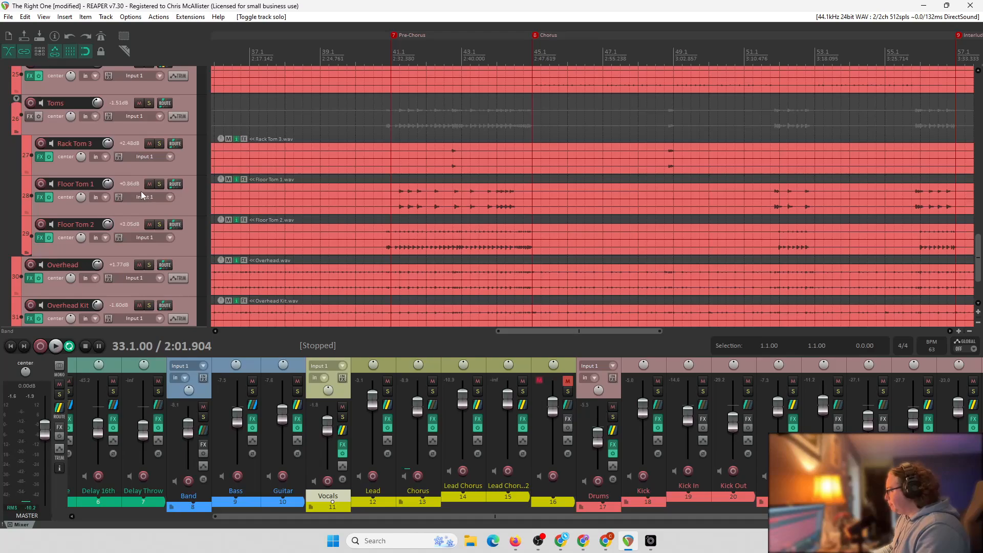
{"action": "left_click", "coordinate": [149, 103]}
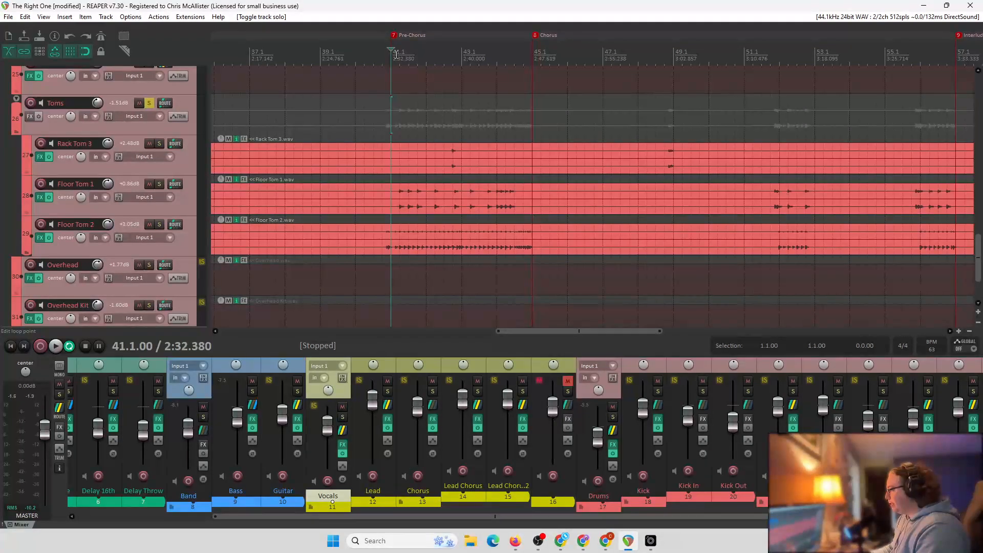
{"action": "key", "text": "space"}
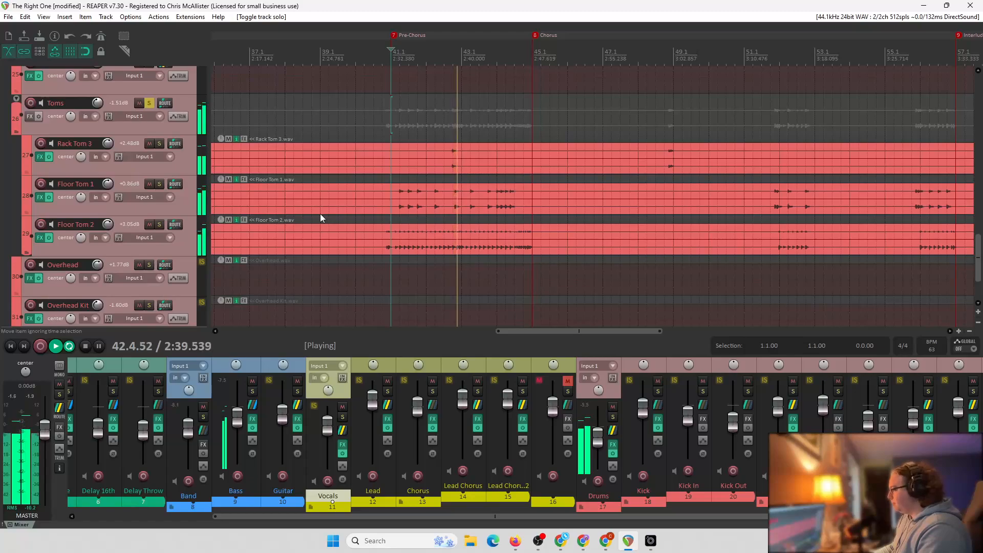
{"action": "key", "text": "space"}
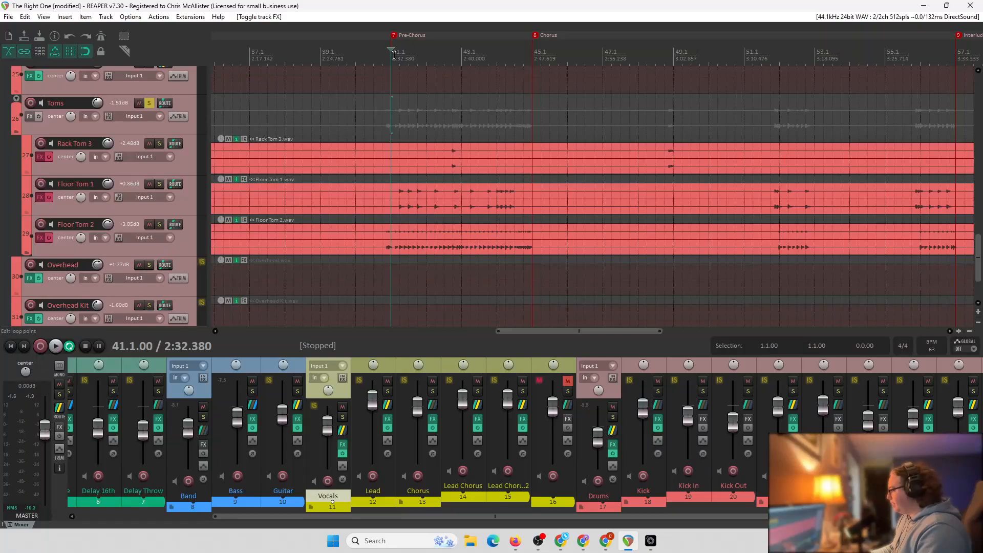
- Listen to the toms from 41.1 with their track effects bypassed, and re-enable the effects on the tom tracks
{"action": "key", "text": "space"}
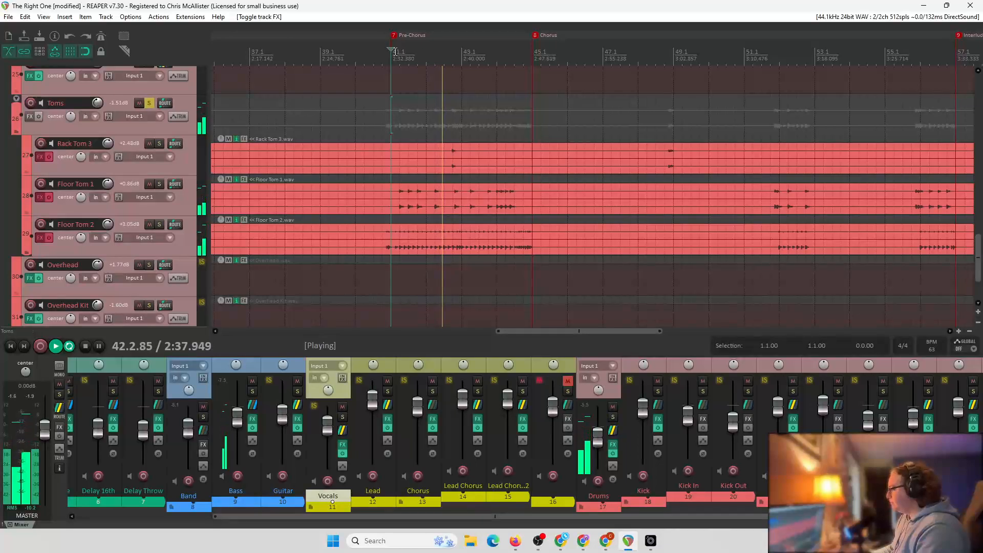
{"action": "key", "text": "space"}
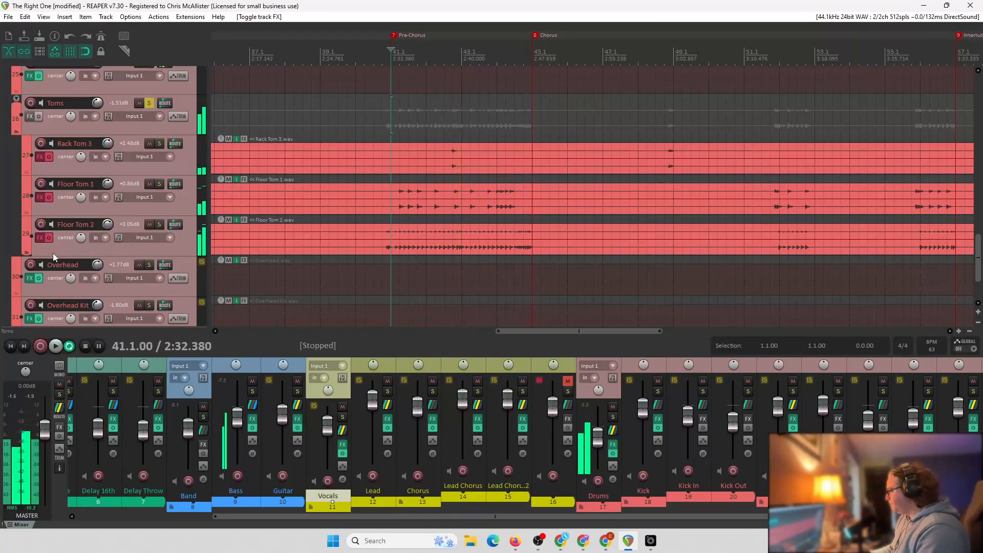
{"action": "left_click", "coordinate": [49, 238]}
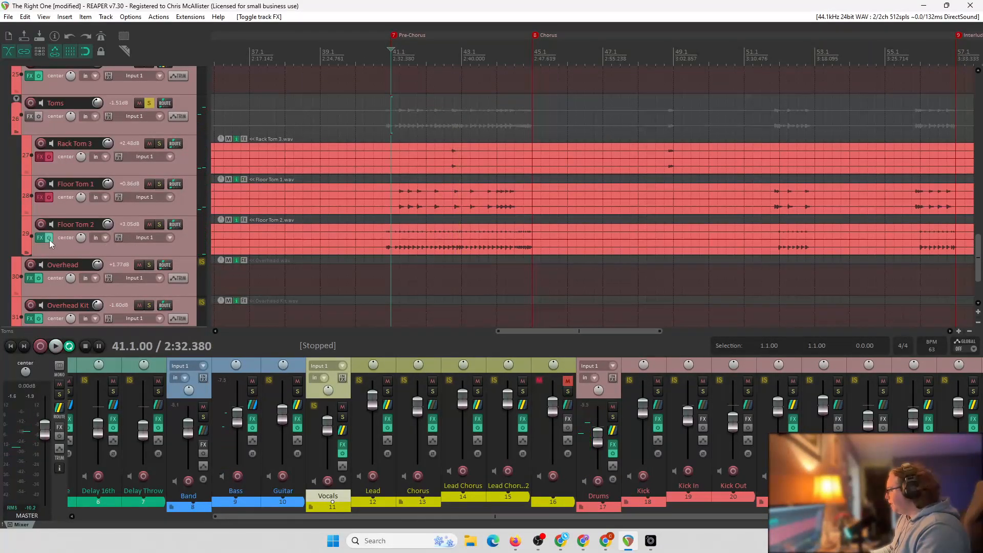
- Unsolo the Toms track, play the full mix from 42.3 into the Chorus with the vocal tracks in view, and stop
{"action": "left_click", "coordinate": [149, 104]}
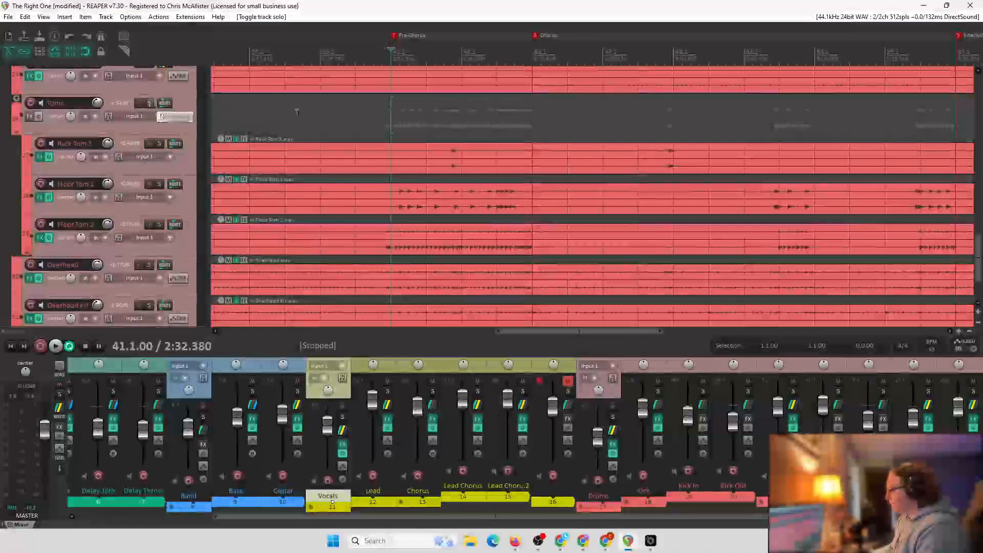
{"action": "left_click", "coordinate": [444, 124]}
{"action": "key", "text": "space"}
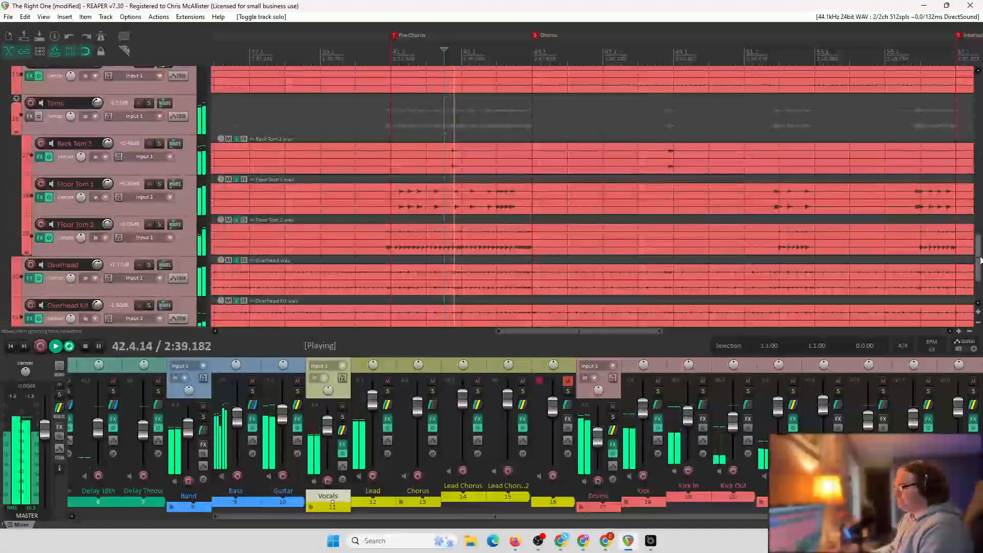
{"action": "left_click_drag", "start_coordinate": [980, 267], "coordinate": [980, 219]}
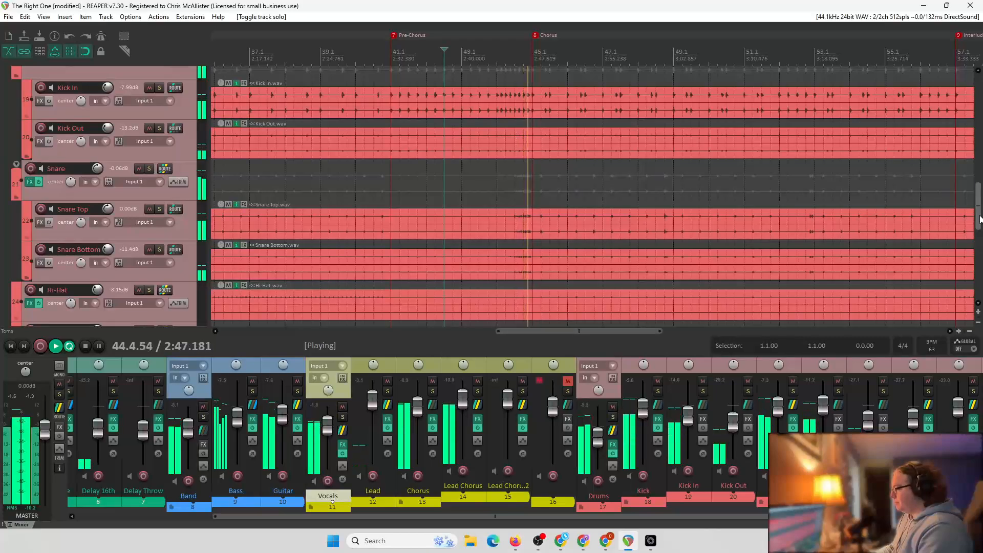
{"action": "left_click_drag", "start_coordinate": [980, 219], "coordinate": [980, 164]}
{"action": "left_click_drag", "start_coordinate": [652, 330], "coordinate": [701, 332]}
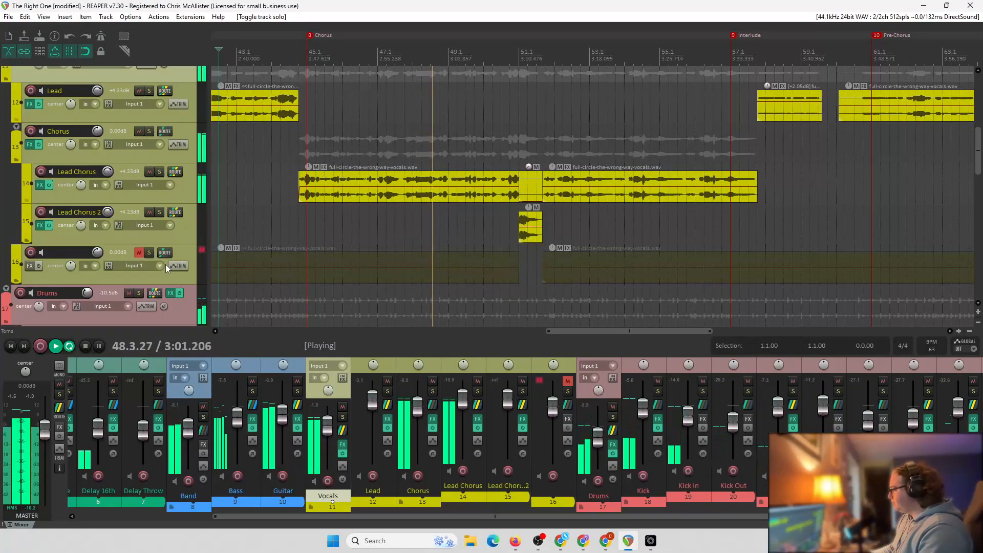
{"action": "key", "text": "space"}
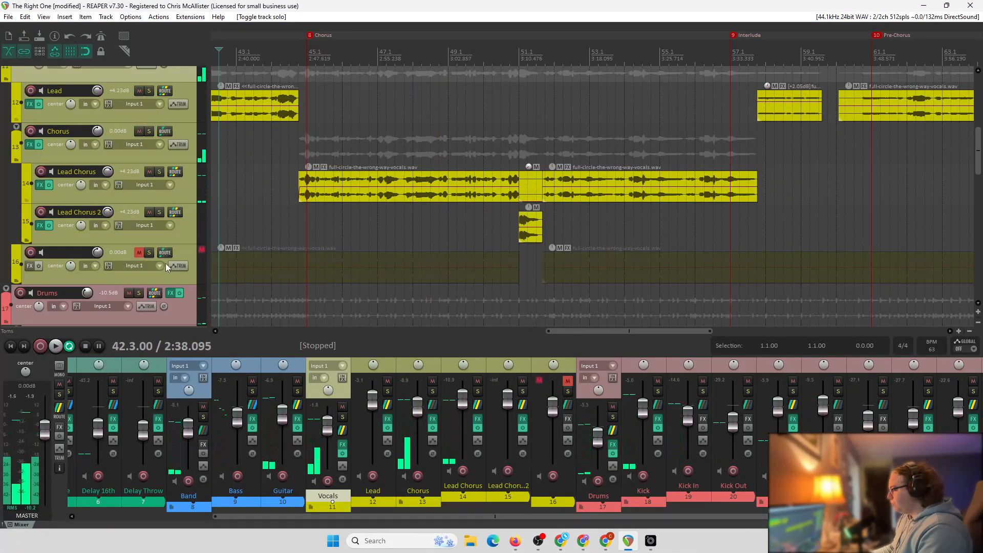
- Open the Chorus folder track's effects chain, review the T-RackS JC Vocal Strip settings, and move the window clear of the track controls
{"action": "scroll", "coordinate": [155, 260], "scroll_direction": "up", "scroll_amount": 2}
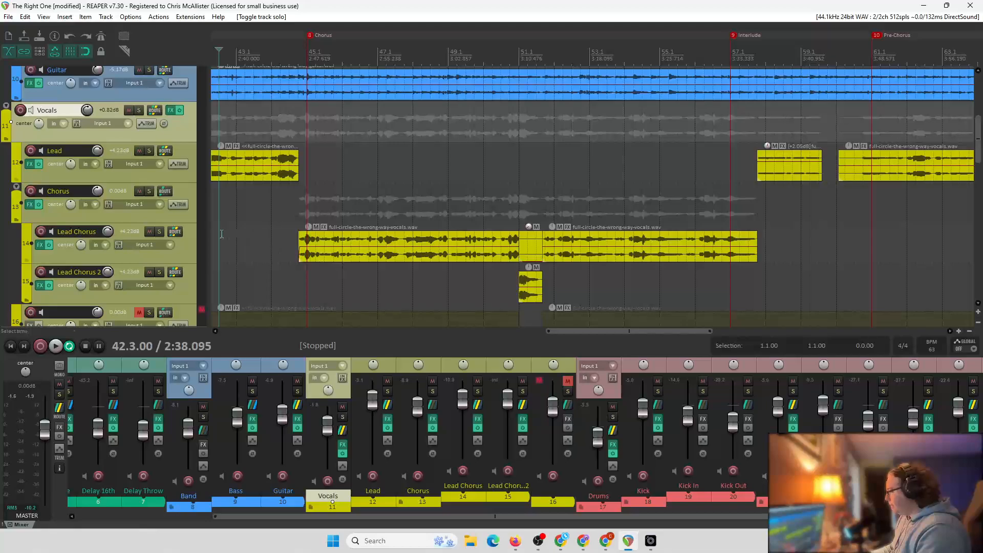
{"action": "scroll", "coordinate": [141, 241], "scroll_direction": "down", "scroll_amount": 1}
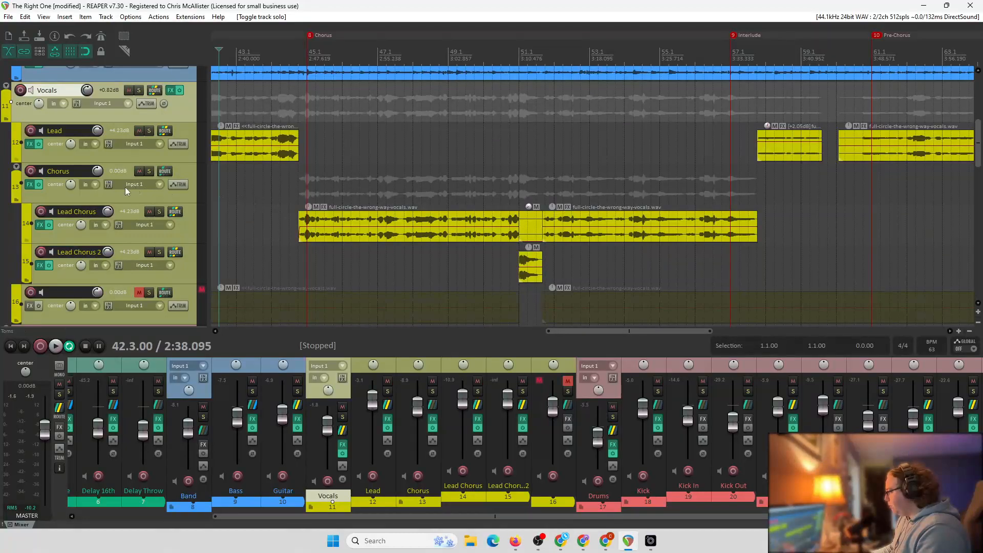
{"action": "left_click", "coordinate": [28, 183]}
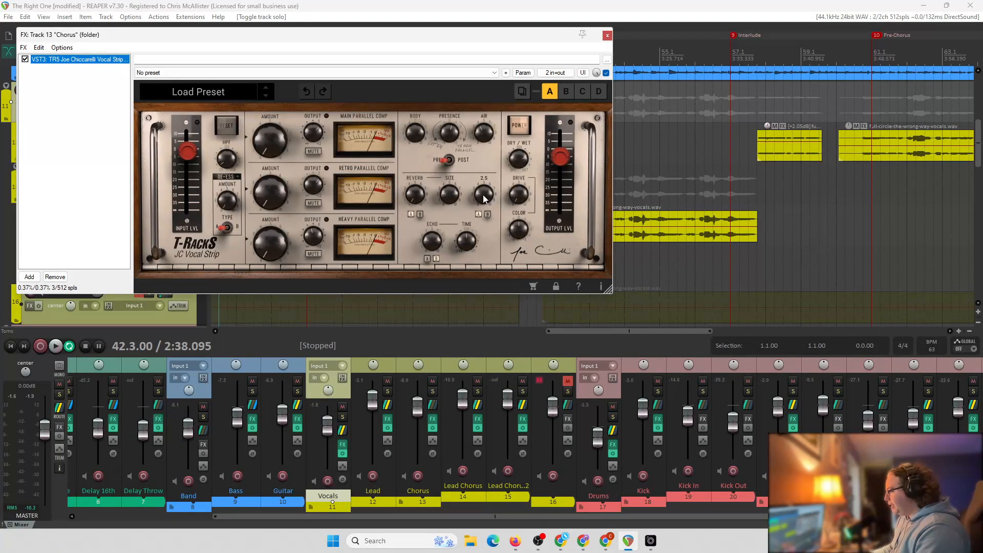
{"action": "left_click_drag", "start_coordinate": [376, 35], "coordinate": [425, 90]}
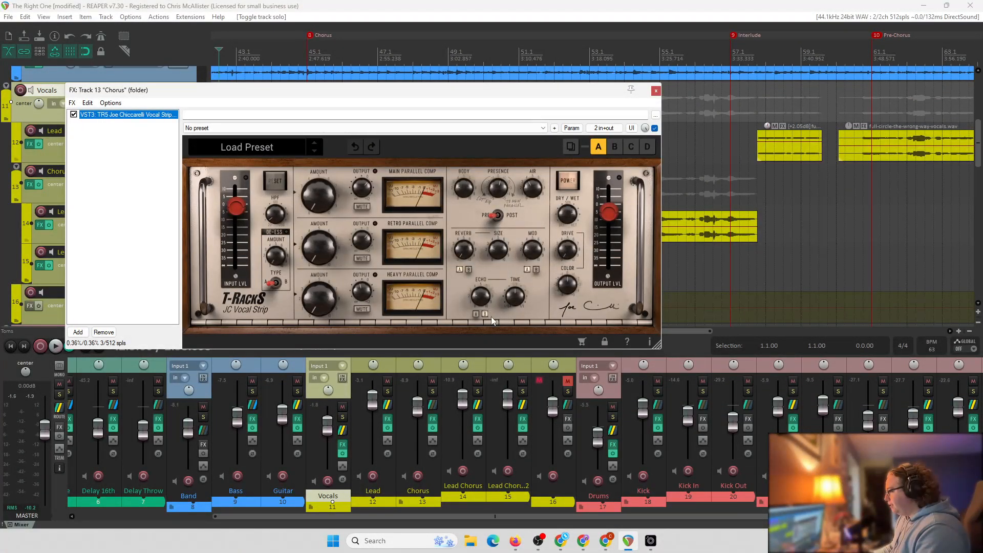
{"action": "left_click_drag", "start_coordinate": [367, 95], "coordinate": [514, 103]}
- Solo the Lead Chorus track and play it from the Chorus marker at 45.1 with the vocal strip window kept open below
{"action": "left_click", "coordinate": [160, 211]}
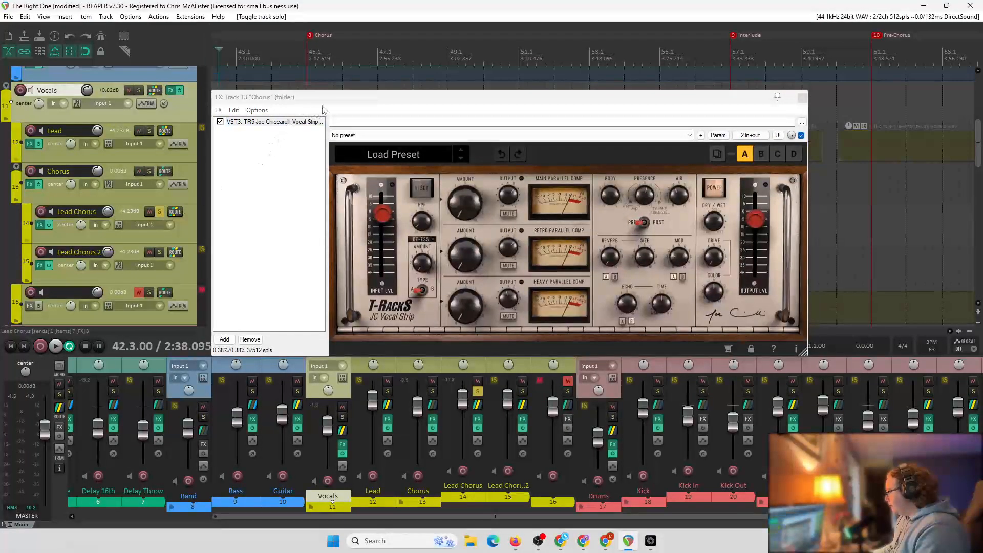
{"action": "left_click_drag", "start_coordinate": [337, 100], "coordinate": [304, 262]}
{"action": "key", "text": "space"}
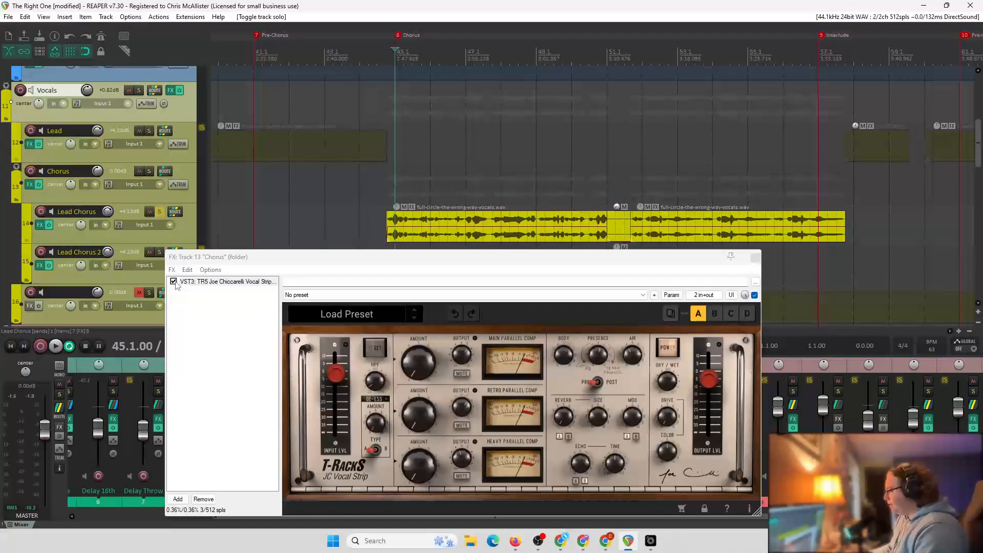
- Compare the Lead Chorus vocal from 45.1 with the Chorus folder's vocal strip plug-in bypassed and enabled
{"action": "left_click", "coordinate": [175, 284]}
{"action": "key", "text": "space"}
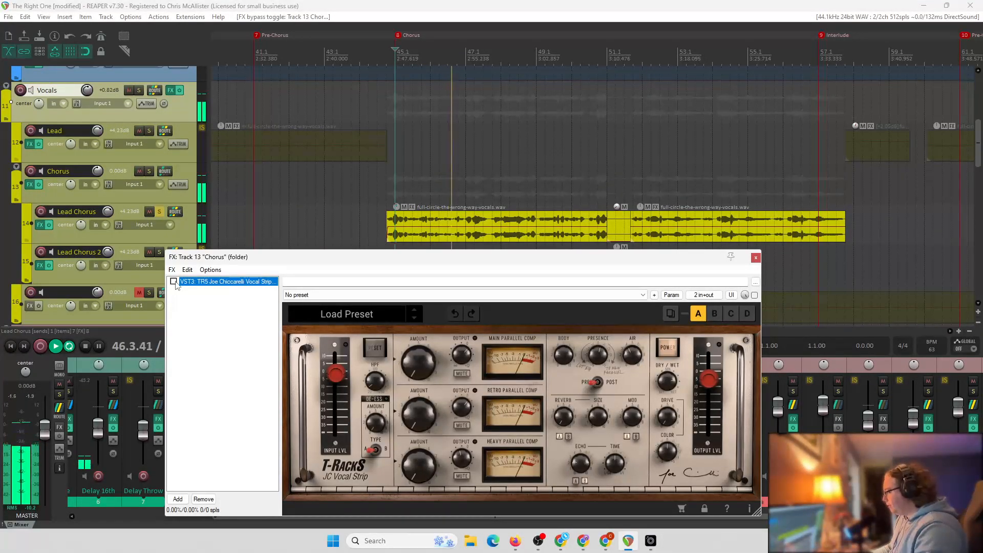
{"action": "left_click", "coordinate": [174, 281]}
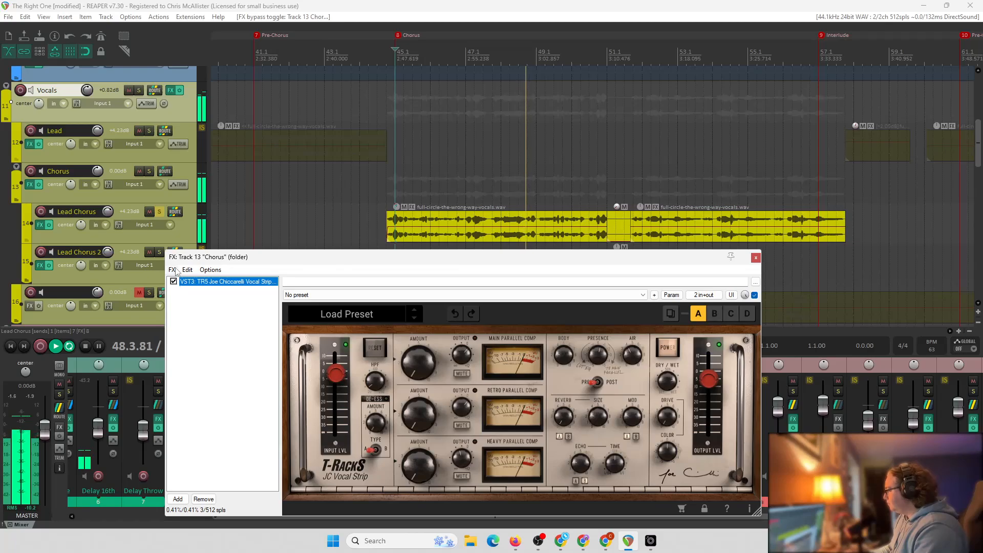
- Unsolo the Lead Chorus track, close the Chorus folder's effects window, and play the full mix into the Interlude before stopping
{"action": "left_click", "coordinate": [158, 212]}
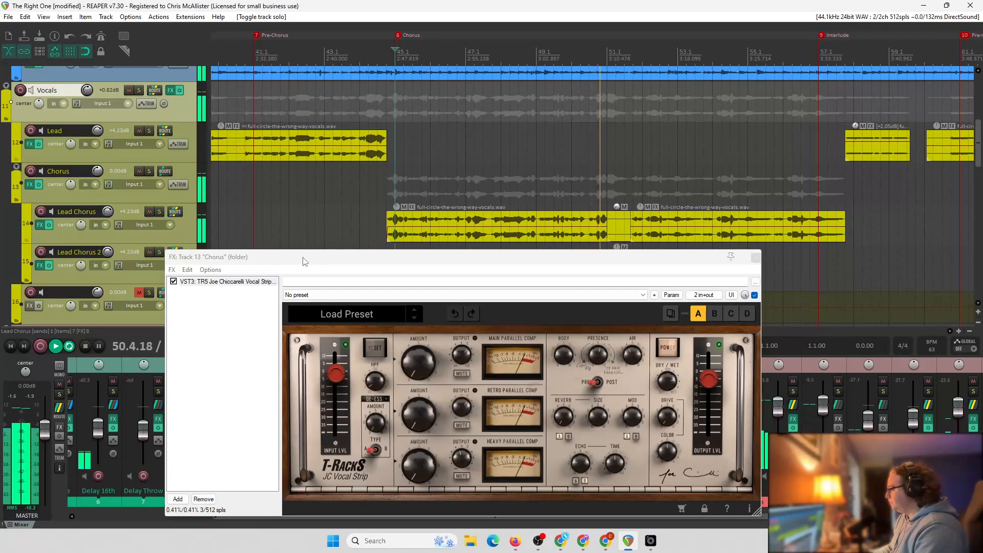
{"action": "left_click", "coordinate": [756, 258]}
{"action": "left_click_drag", "start_coordinate": [624, 332], "coordinate": [688, 339]}
{"action": "left_click_drag", "start_coordinate": [693, 335], "coordinate": [702, 336]}
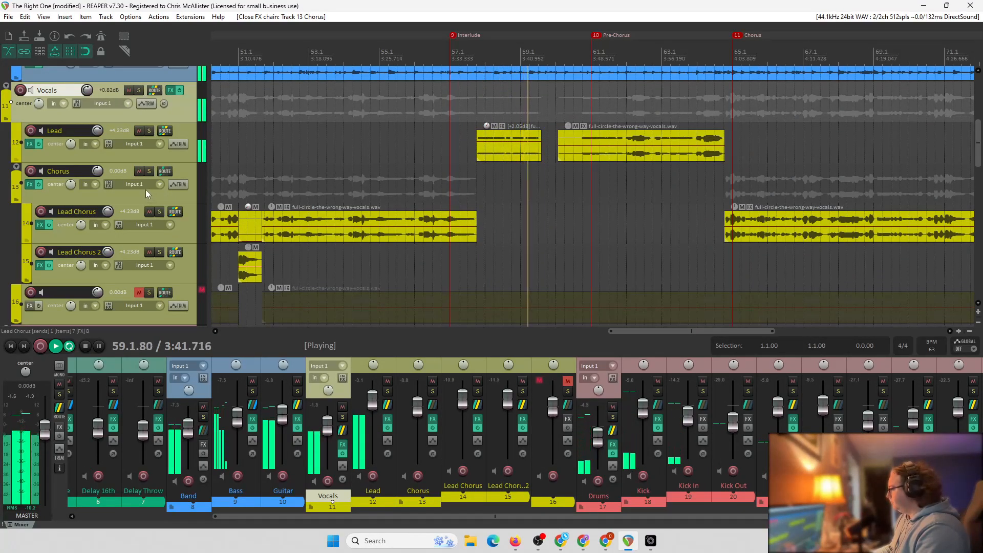
{"action": "key", "text": "space"}
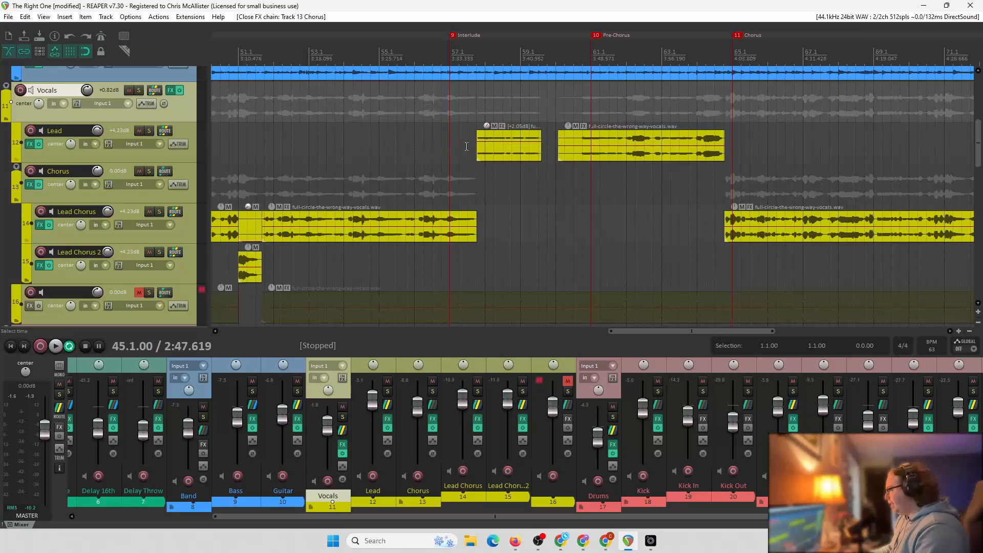
- Open the Vocals folder track's effects chain to review the Curves Equator plug-in, keeping its window clear of the Lead track
{"action": "left_click", "coordinate": [521, 143]}
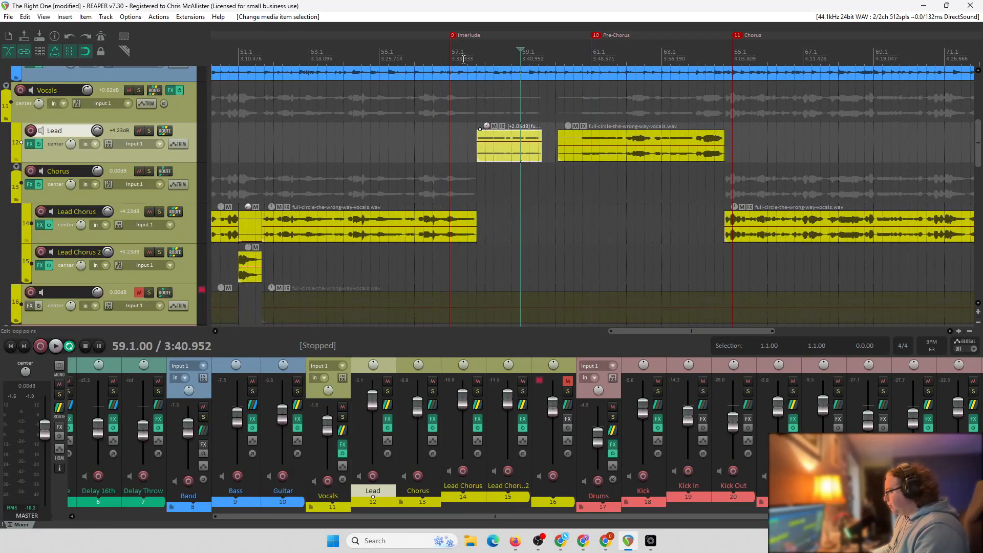
{"action": "left_click", "coordinate": [170, 91]}
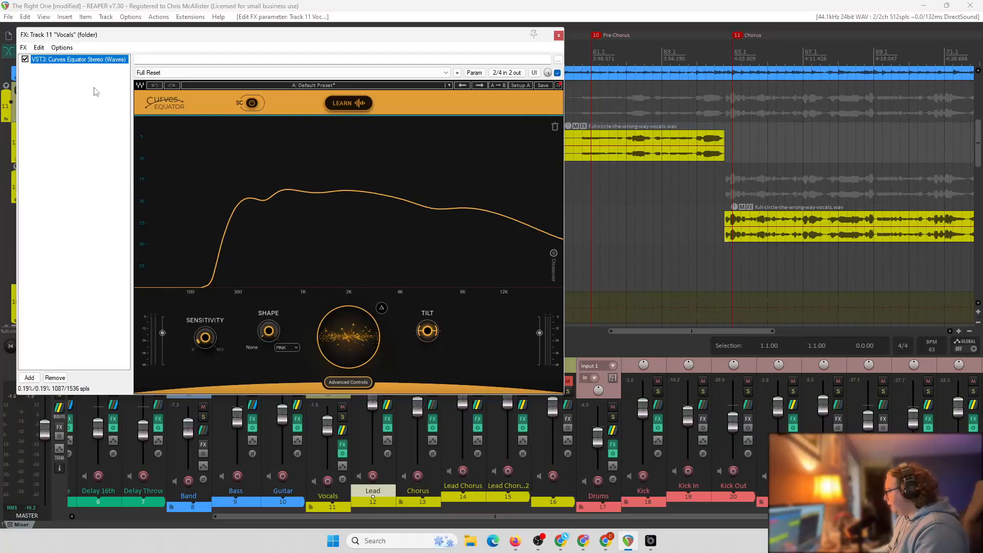
{"action": "left_click_drag", "start_coordinate": [272, 45], "coordinate": [298, 78]}
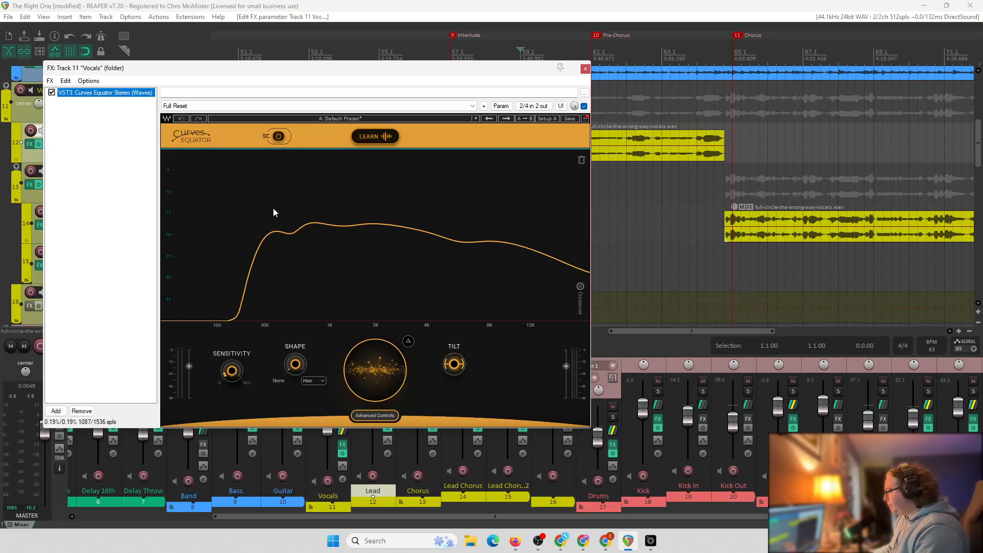
{"action": "left_click_drag", "start_coordinate": [353, 71], "coordinate": [401, 190]}
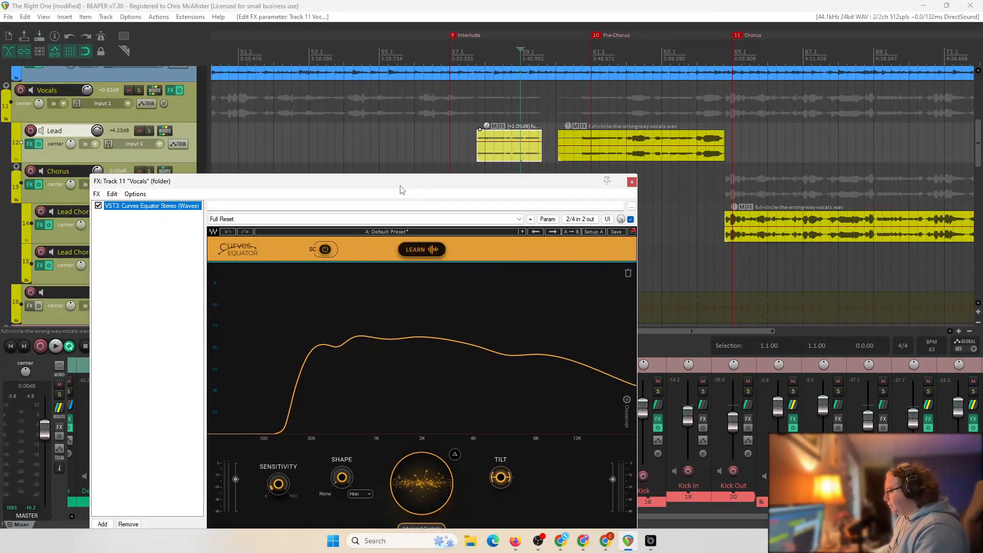
- Play the full mix from the Pre-Chorus marker at 61.1 while watching Curves Equator process the vocals, and close its window
{"action": "left_click", "coordinate": [591, 51]}
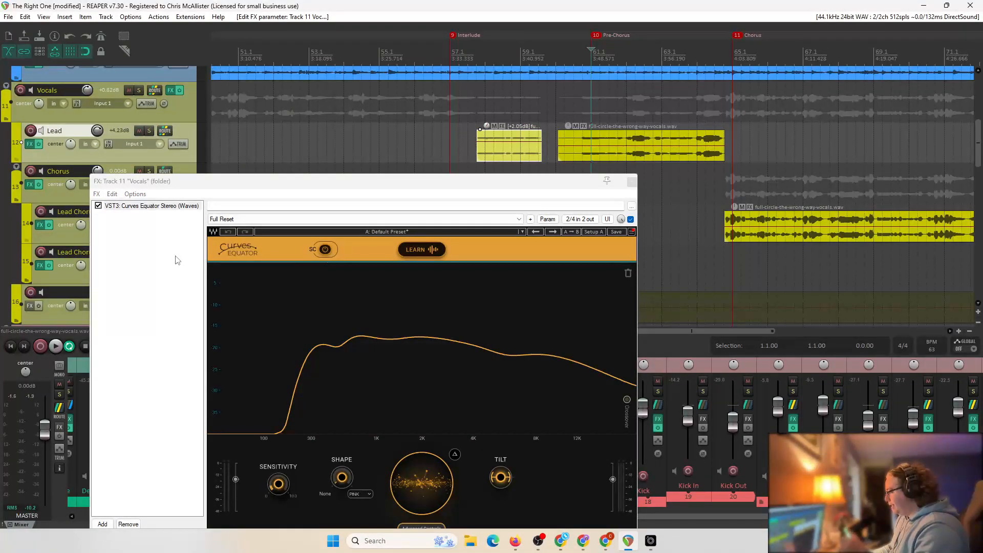
{"action": "key", "text": "space"}
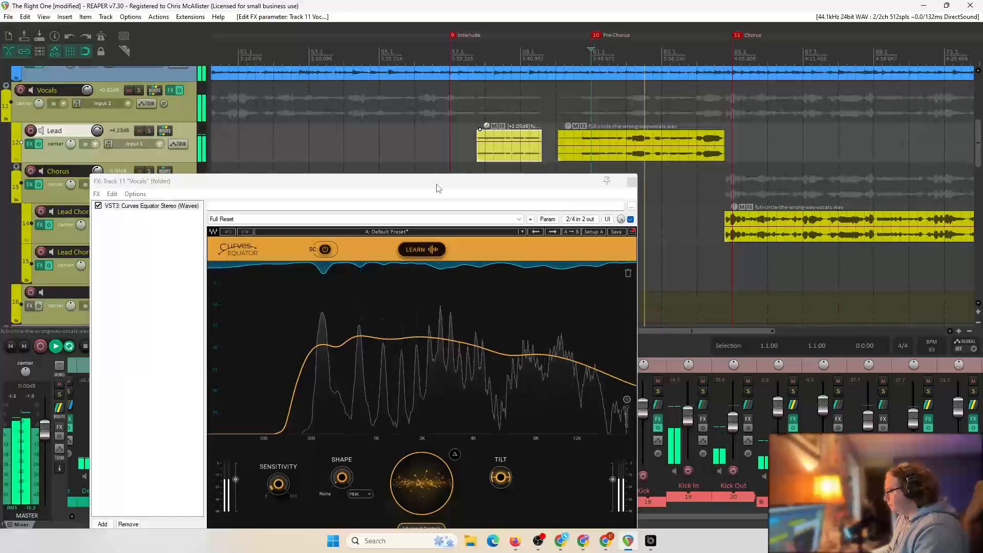
{"action": "left_click", "coordinate": [632, 183]}
- Follow the full mix playback through the final Chorus towards the Outro, with the vocal and drum channels in view in the mixer
{"action": "left_click_drag", "start_coordinate": [621, 332], "coordinate": [708, 319]}
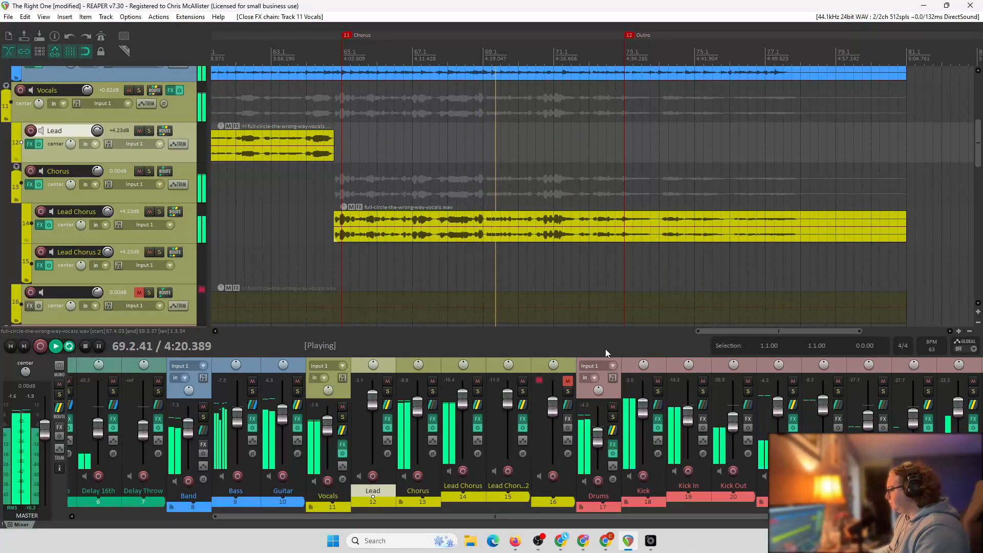
{"action": "left_click_drag", "start_coordinate": [591, 516], "coordinate": [641, 515]}
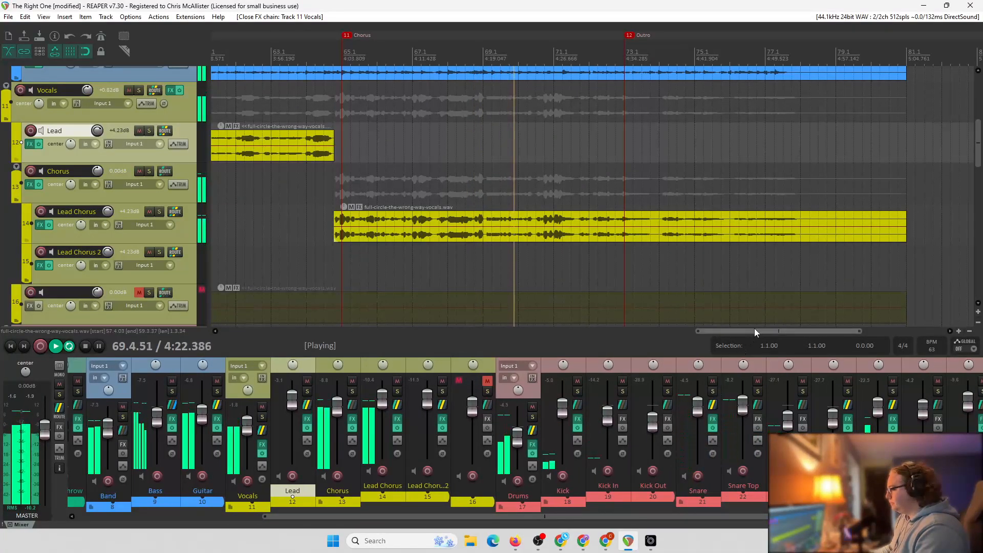
{"action": "left_click_drag", "start_coordinate": [754, 328], "coordinate": [772, 330]}
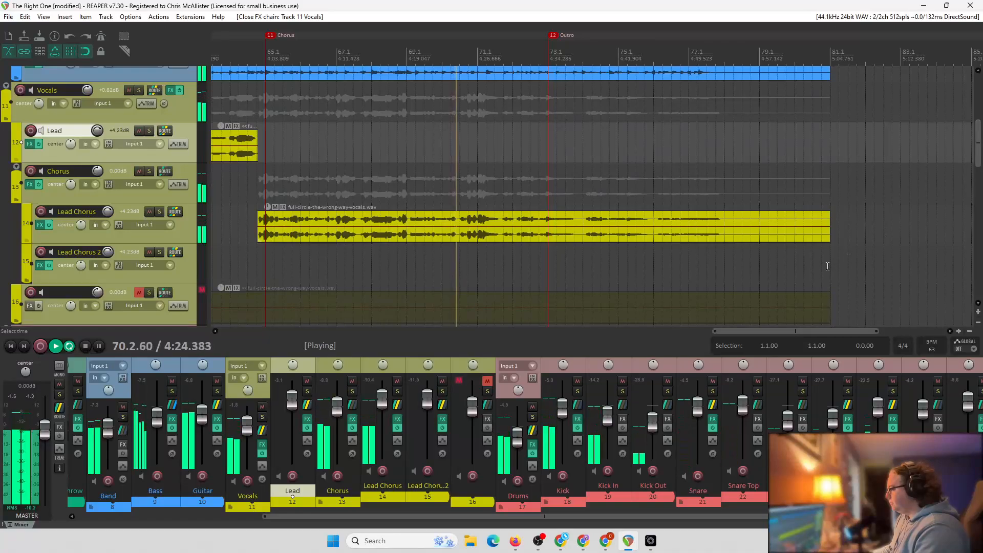